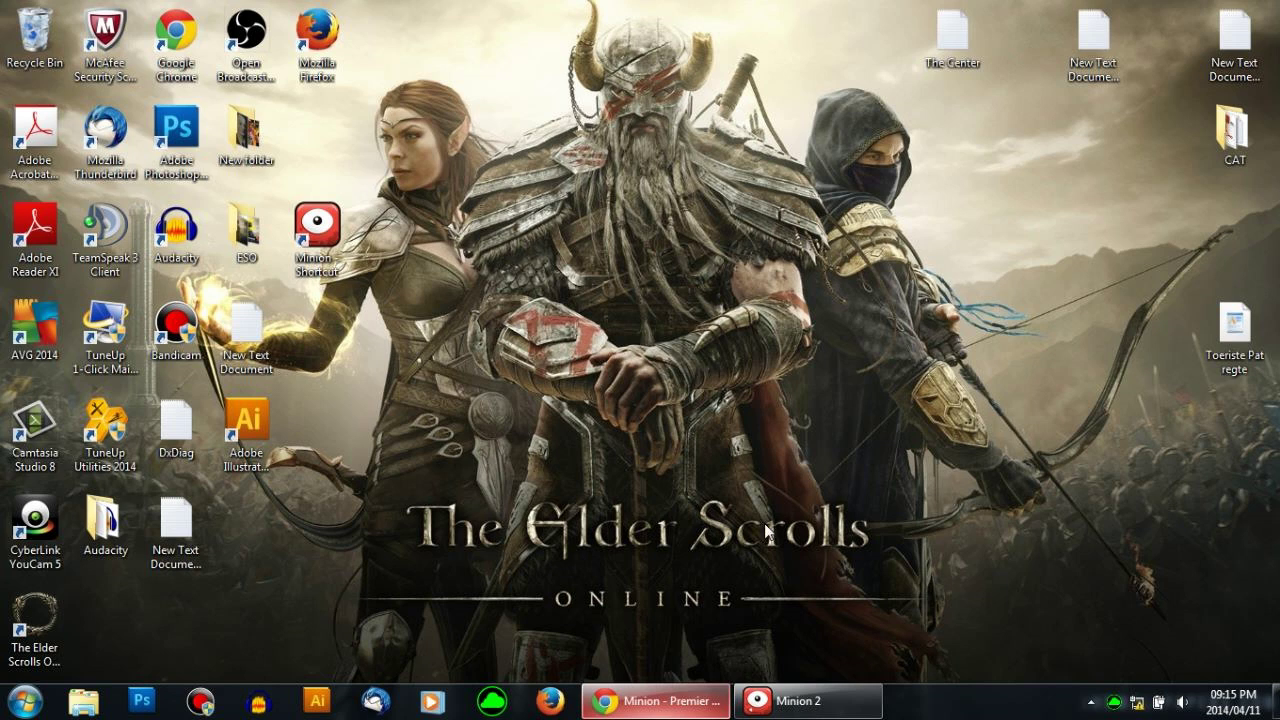
Look over Minion's Installed and Find More add-on lists, then minimize Minion
mouse_move(828, 713)
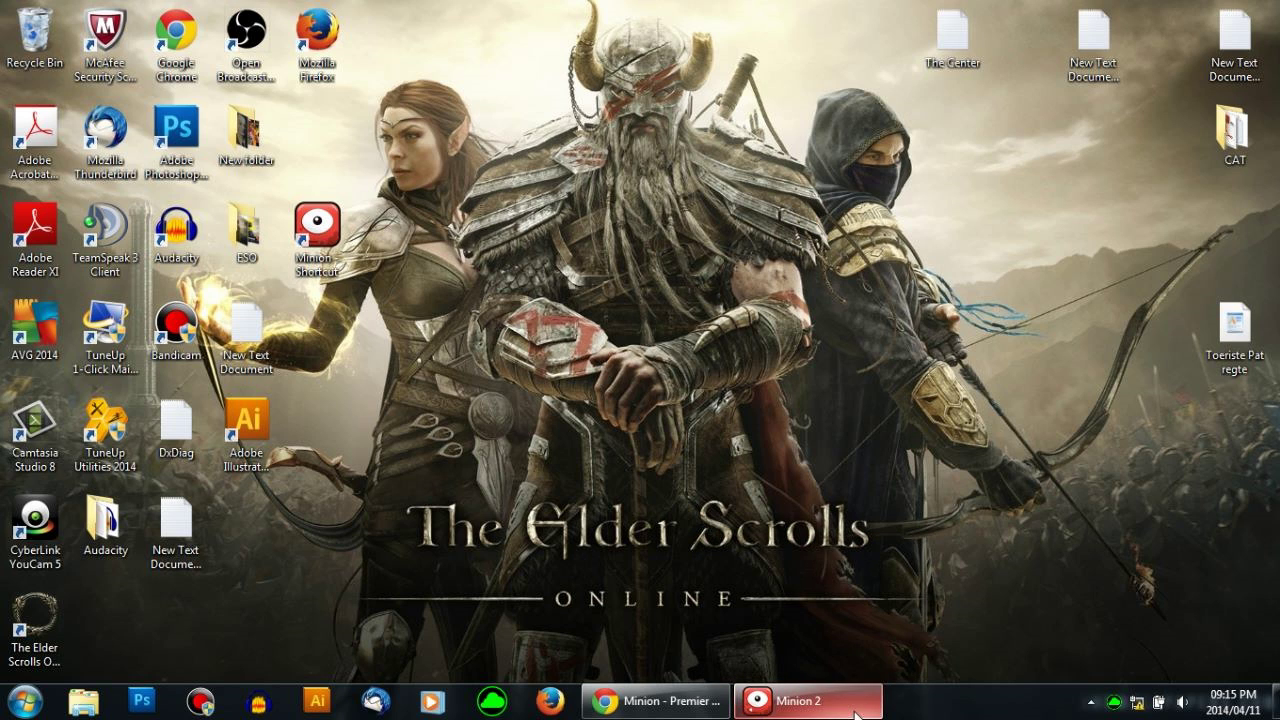
click(805, 701)
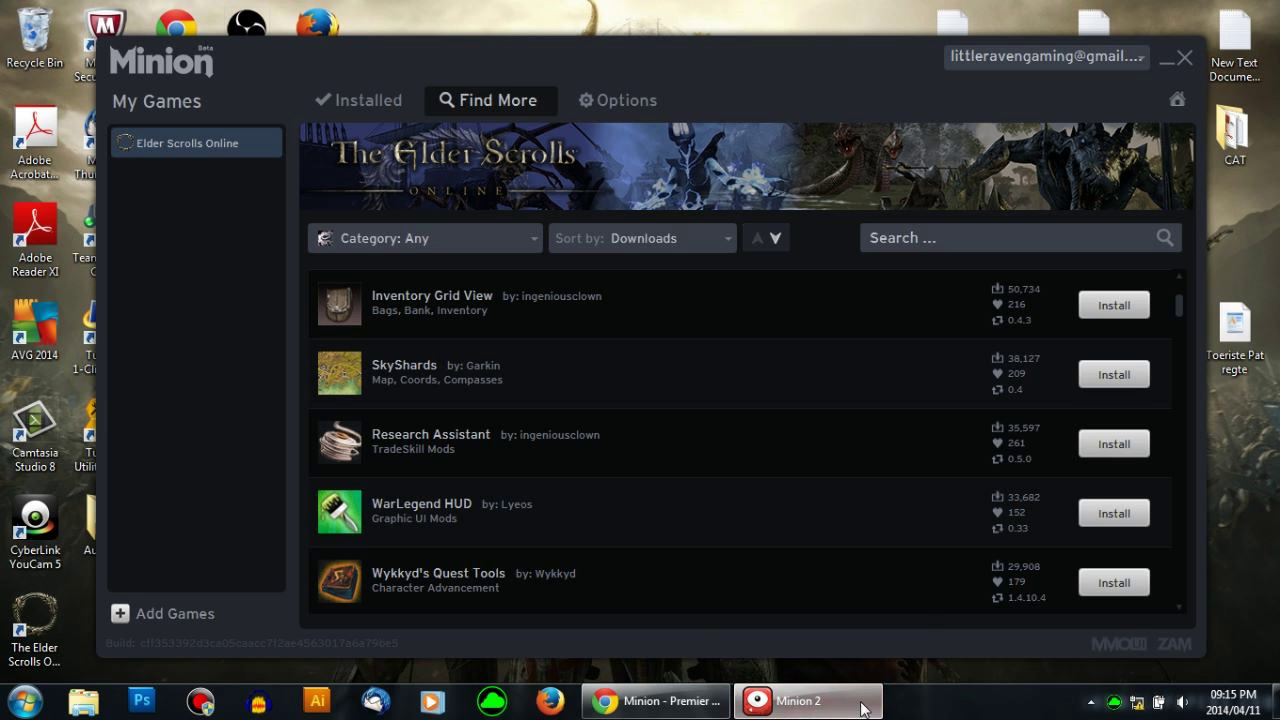
click(366, 108)
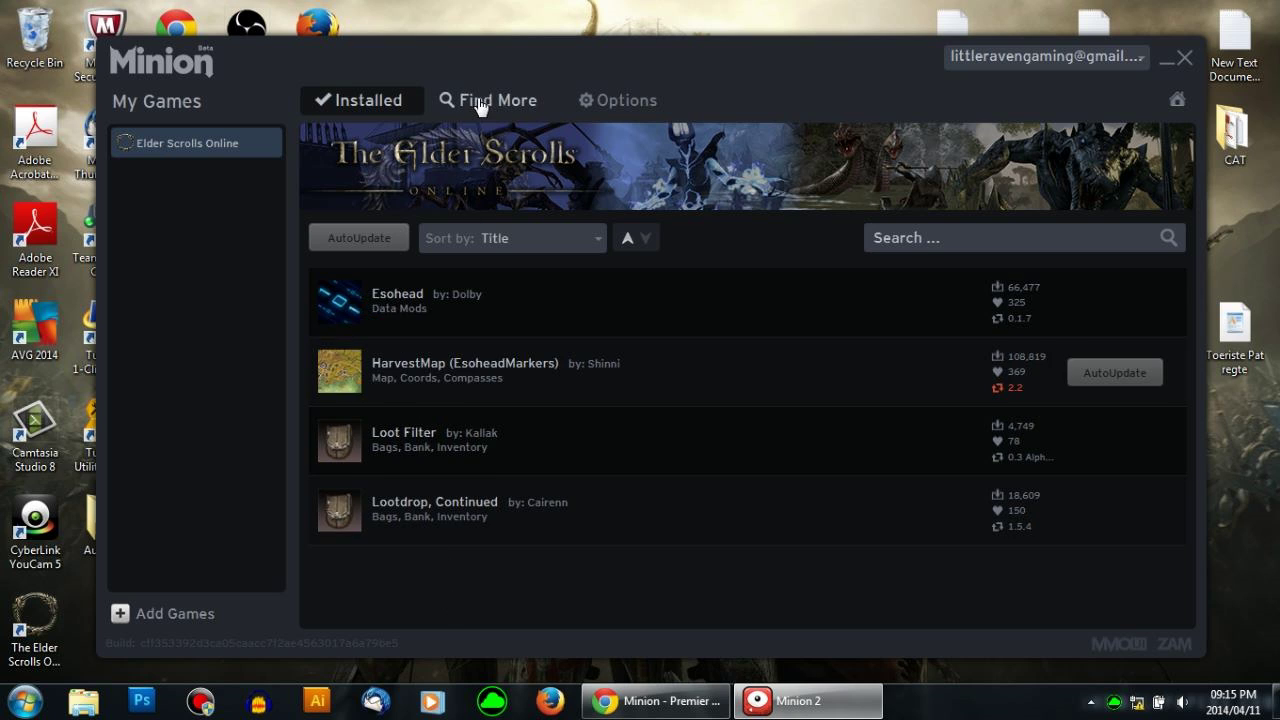
click(480, 104)
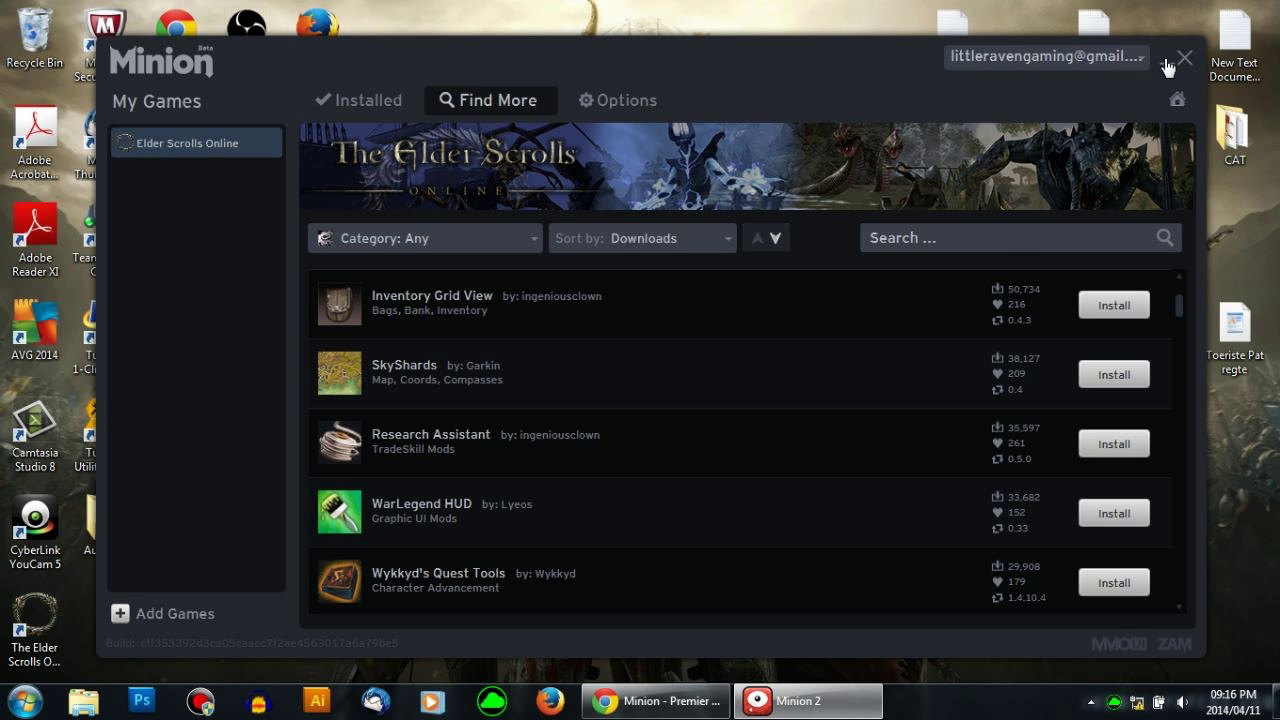
click(1165, 58)
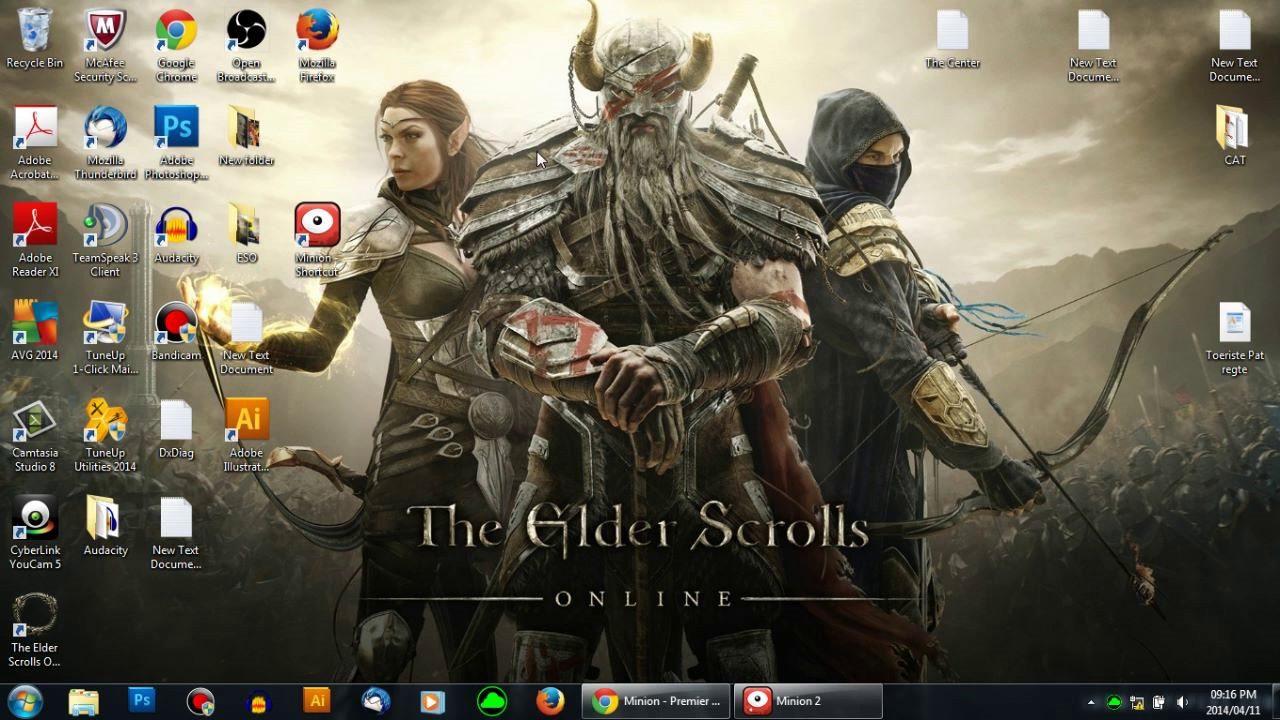
Show the ZAM account creation page in Chrome, then return to Minion
click(655, 700)
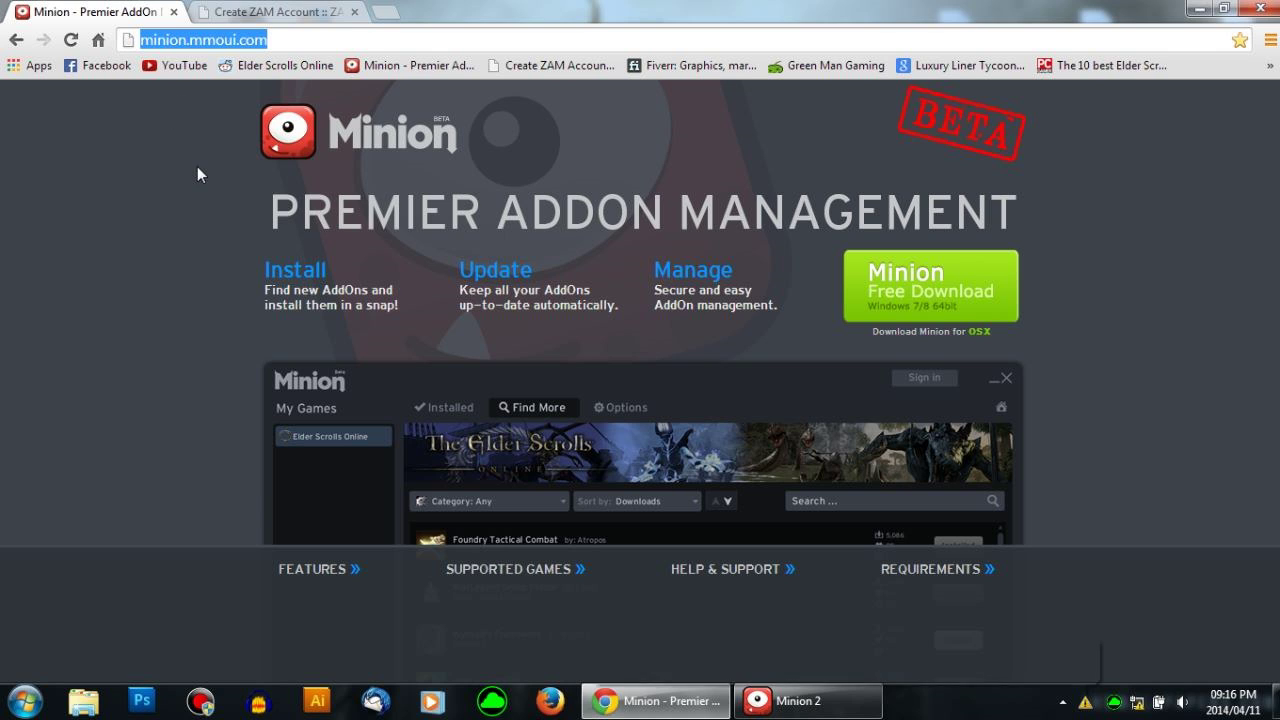
click(271, 10)
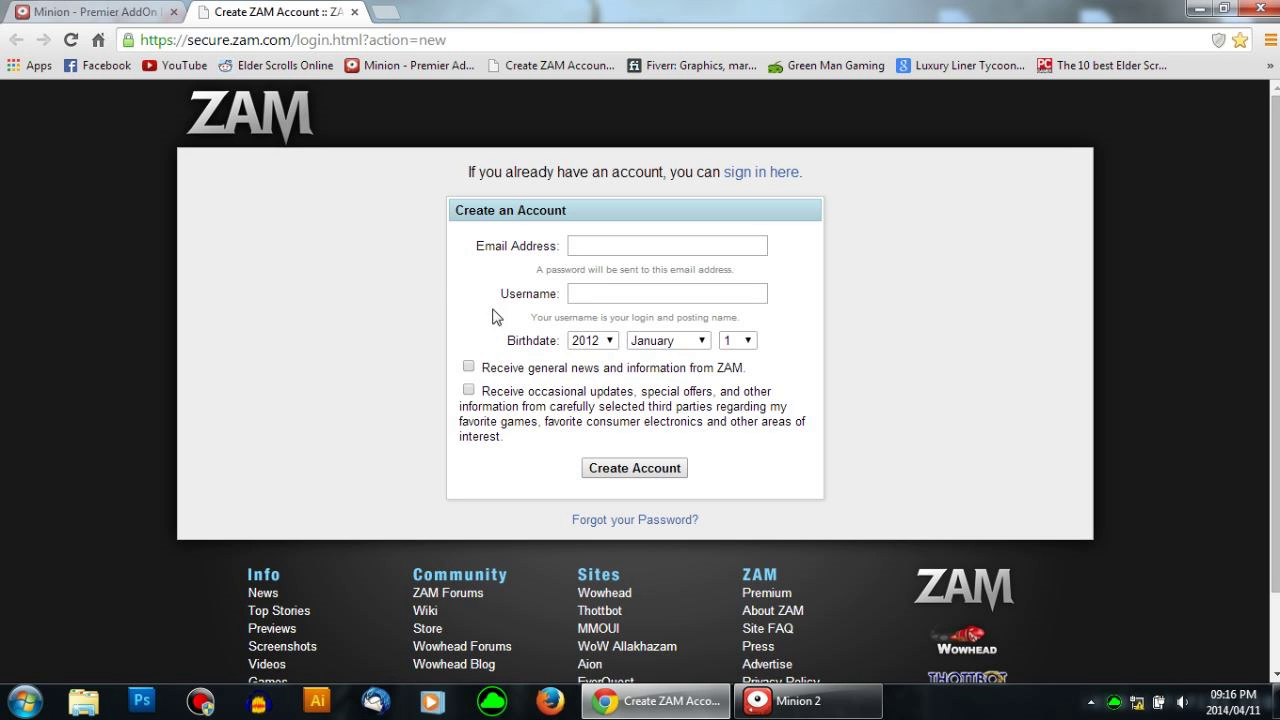
click(785, 700)
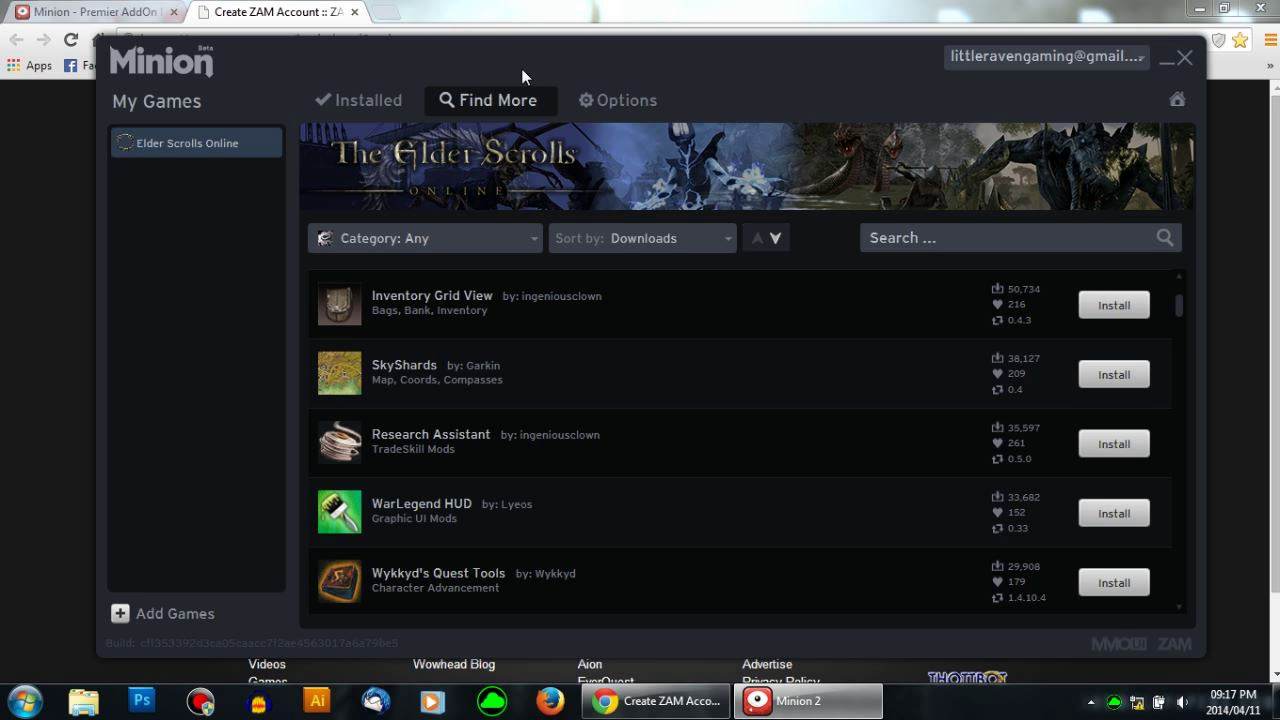
Check the AddOn folder picker from Minion's Options, closing it with the path unchanged
click(599, 104)
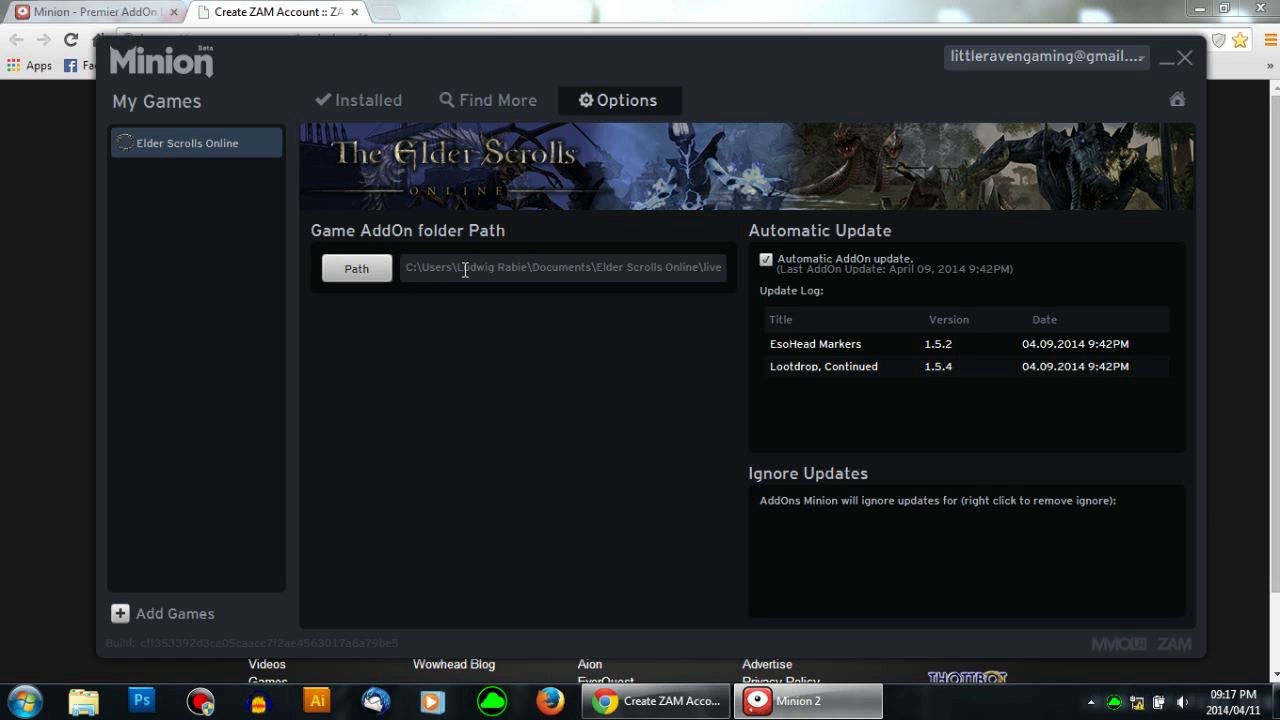
click(373, 270)
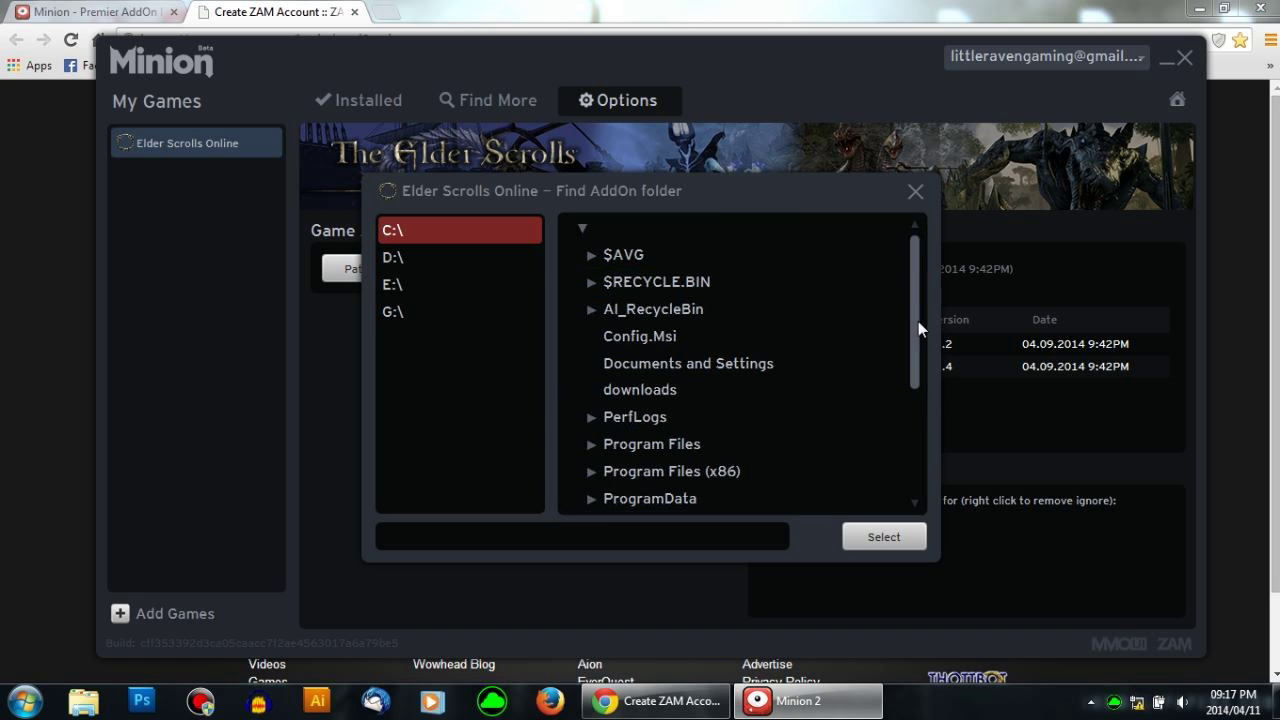
drag(918, 321, 924, 428)
scroll(883, 328, up, 3)
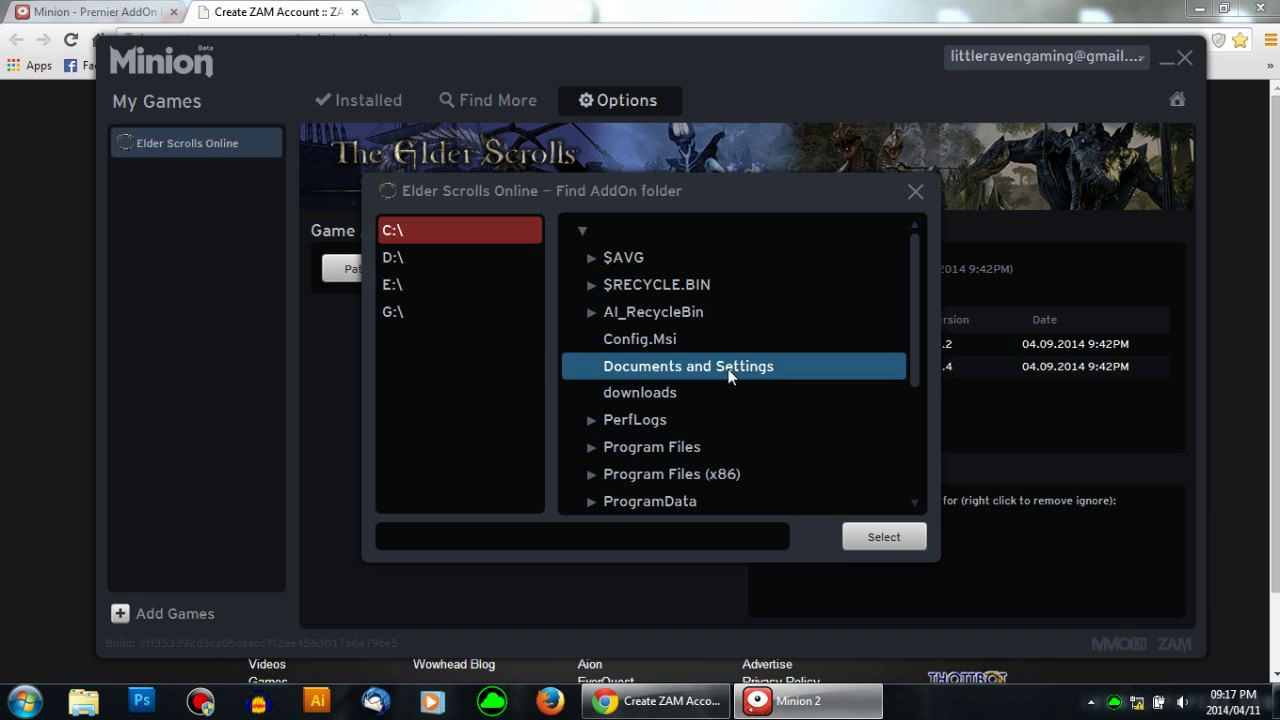
click(916, 193)
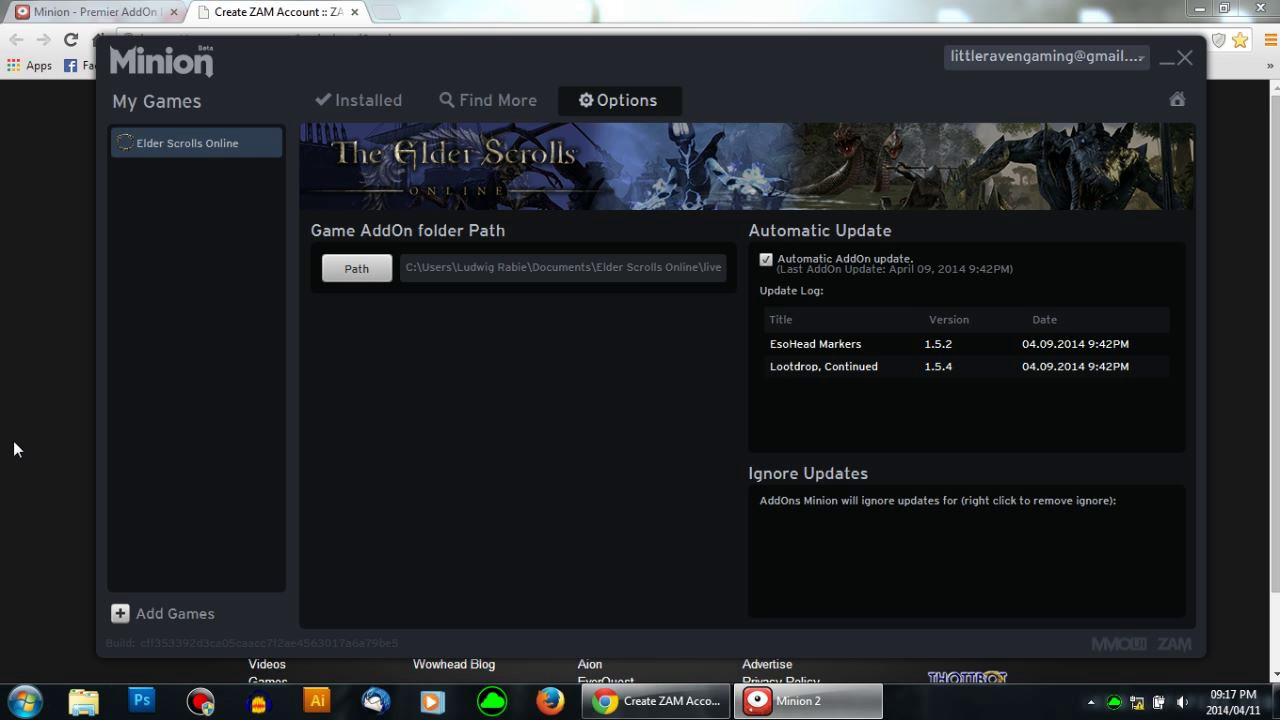
Browse Computer and the C: drive's Zenimax Online folder, ending in the Documents library
click(24, 701)
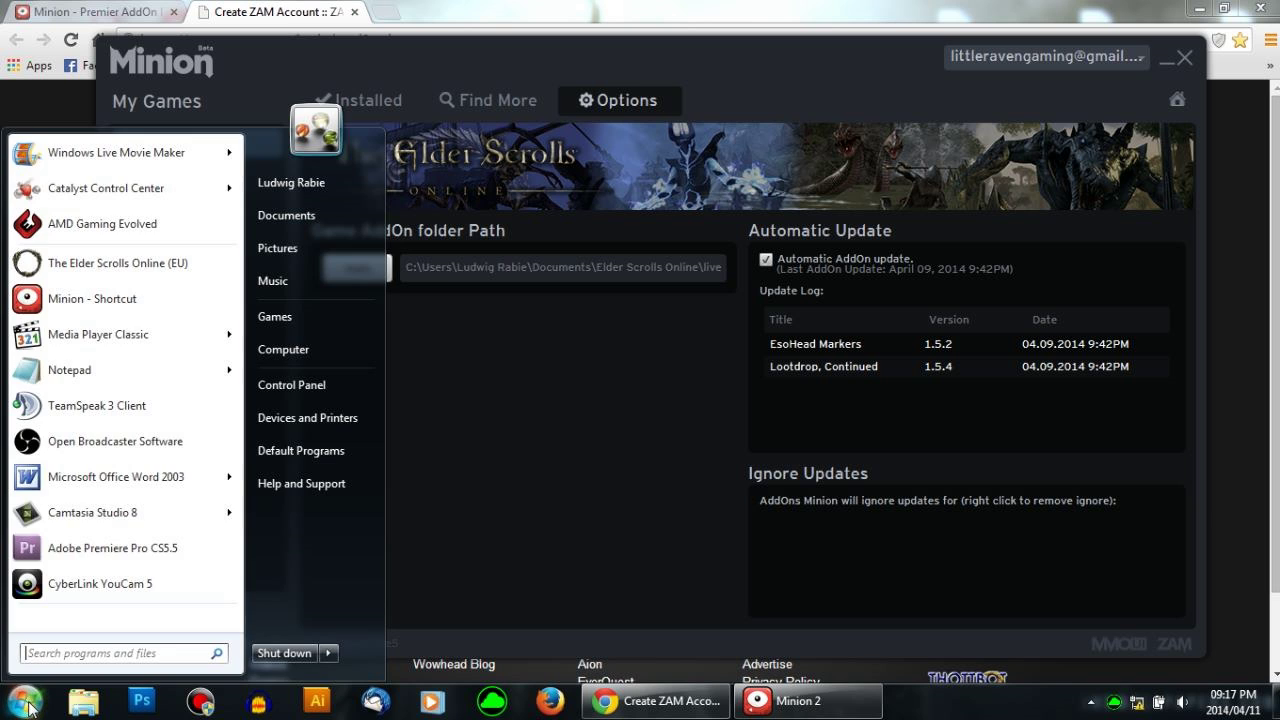
click(342, 352)
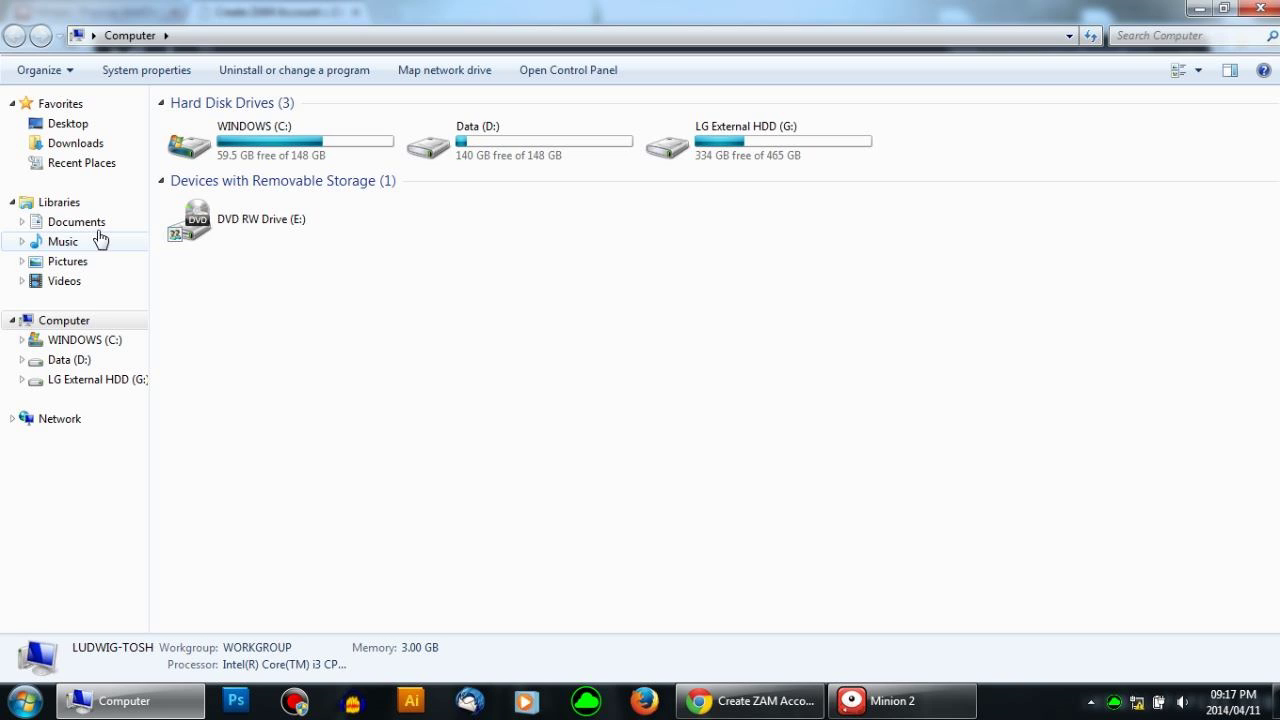
click(82, 224)
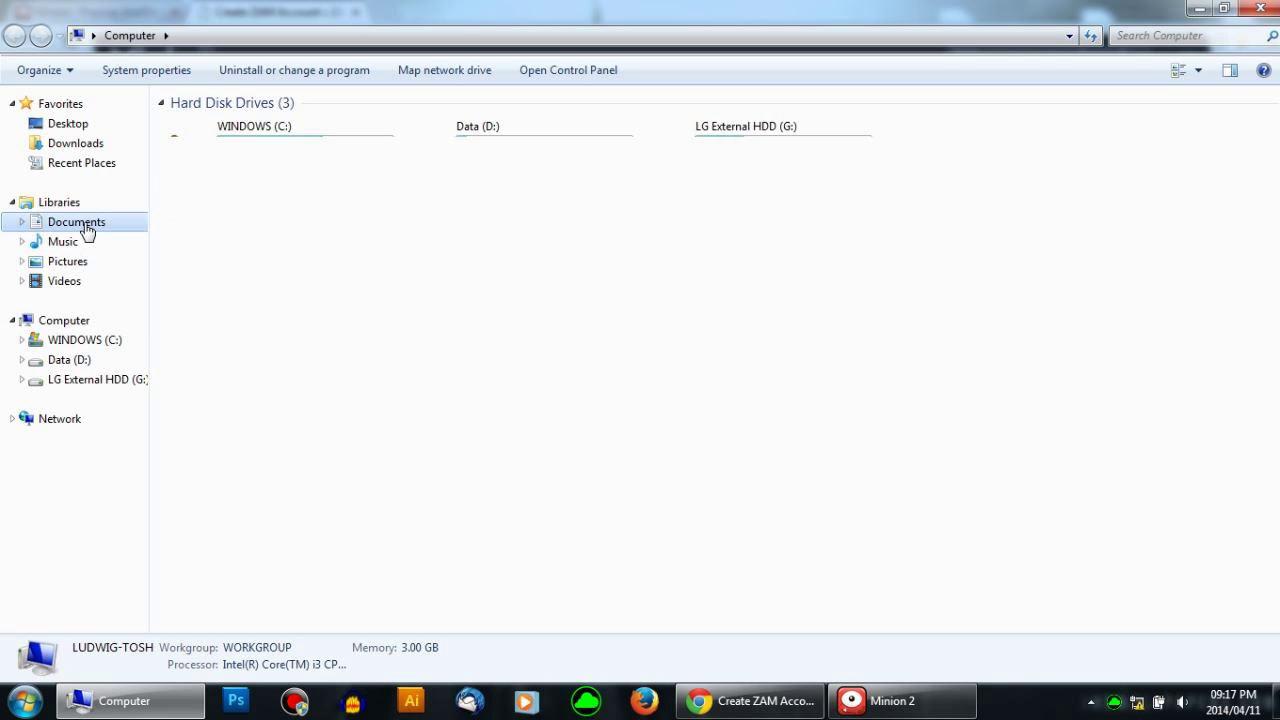
click(103, 345)
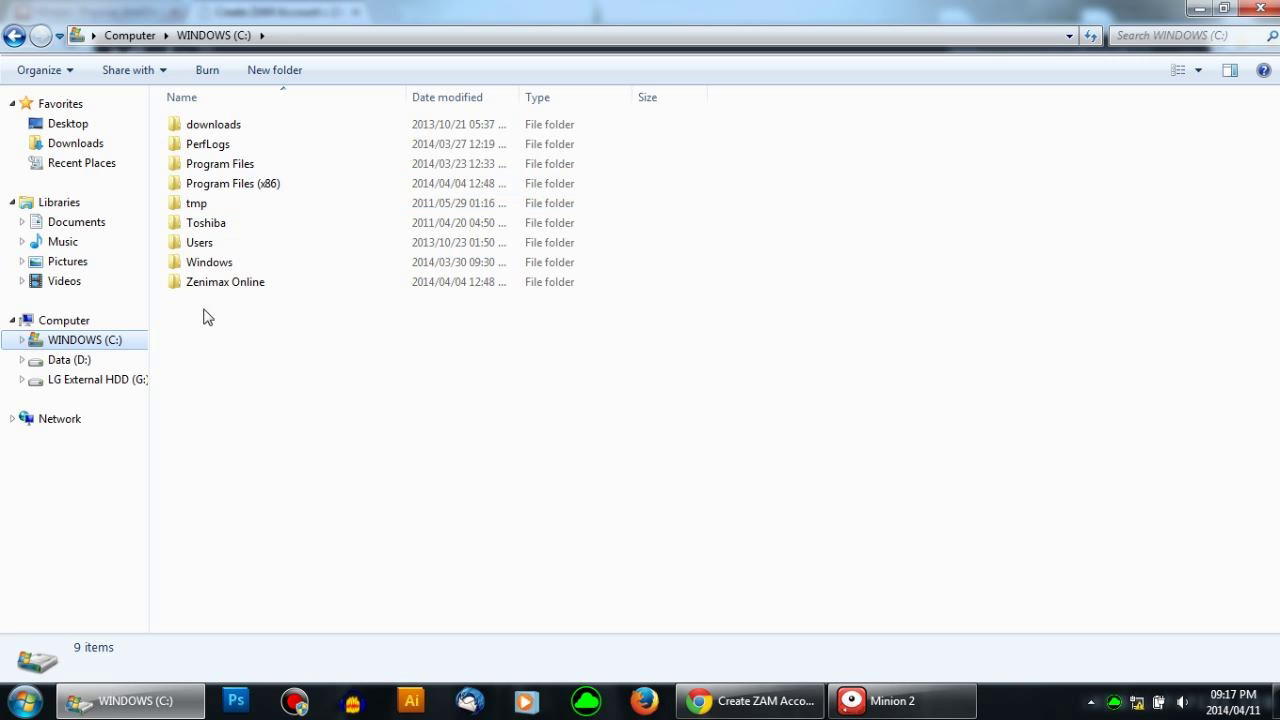
double_click(226, 283)
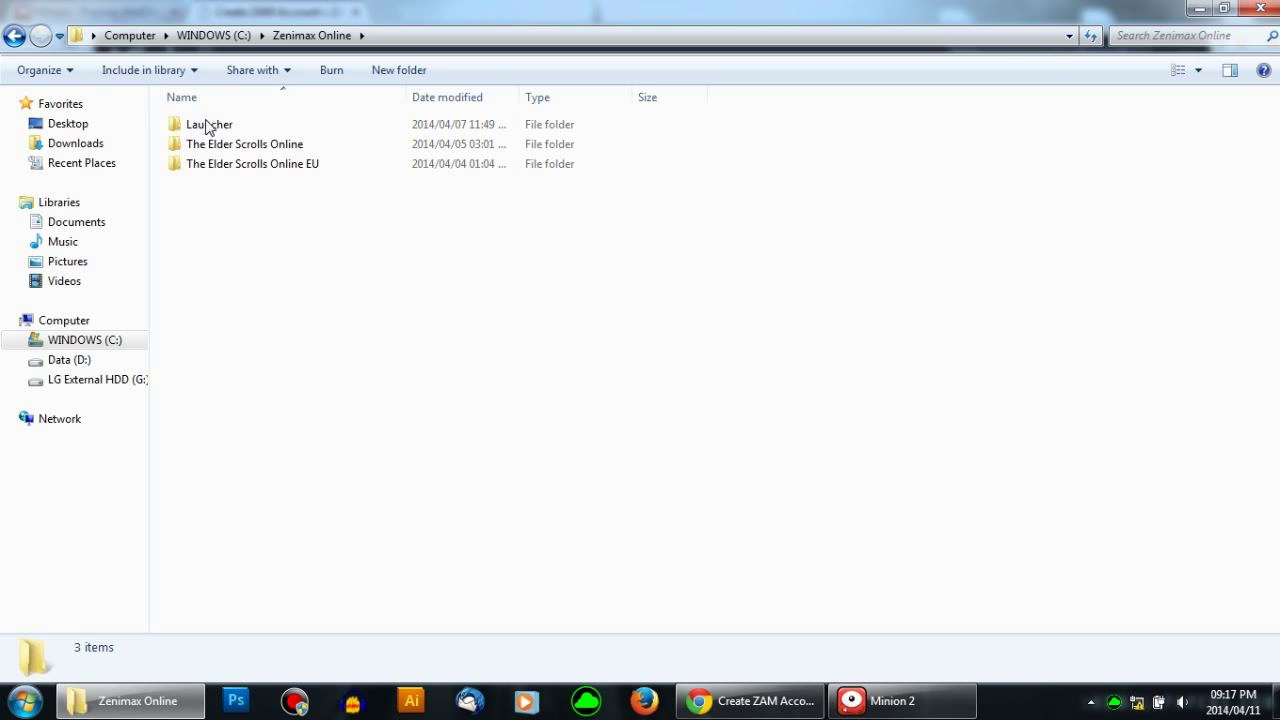
click(58, 224)
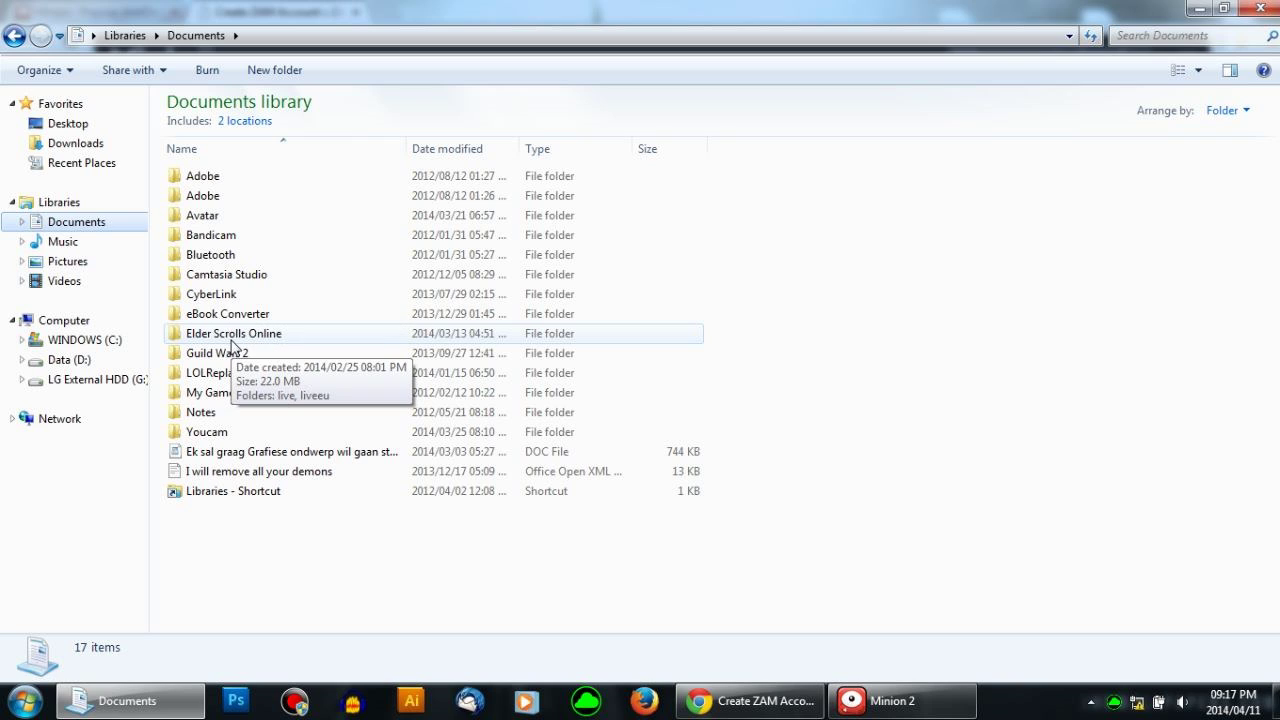
Open Elder Scrolls Online > liveeu > AddOns and copy its full path from the address bar
double_click(231, 341)
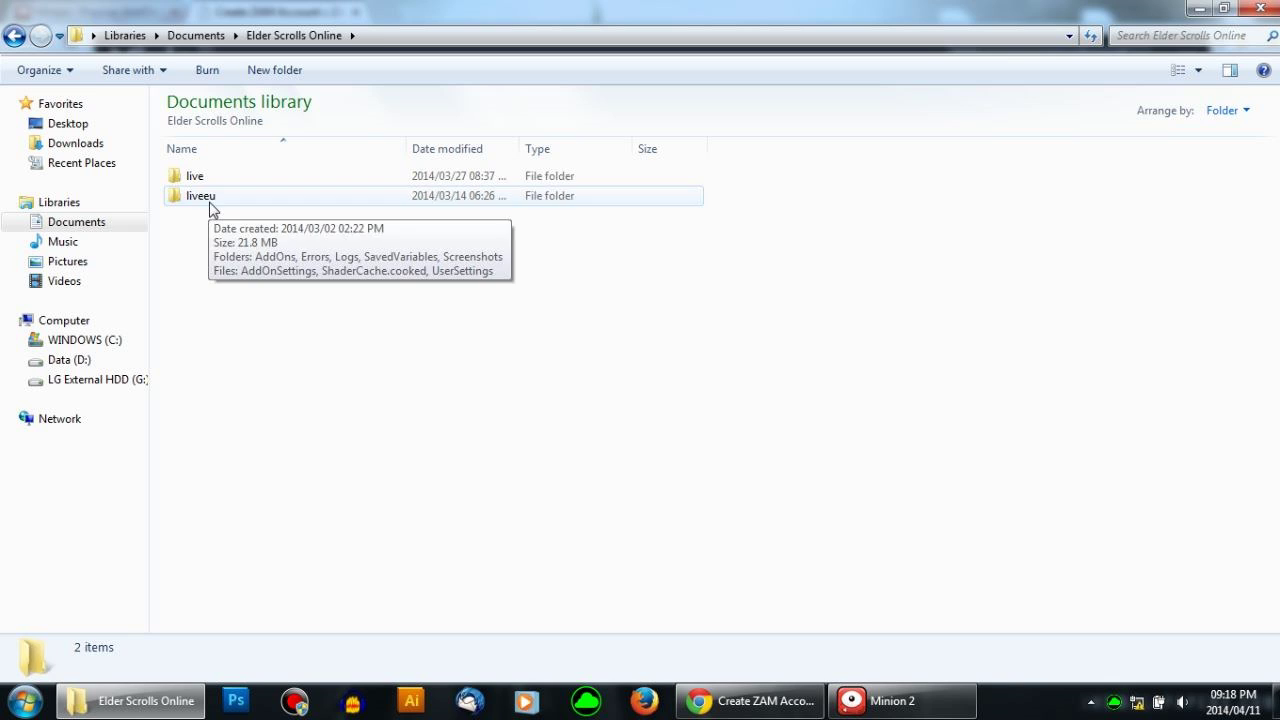
double_click(210, 203)
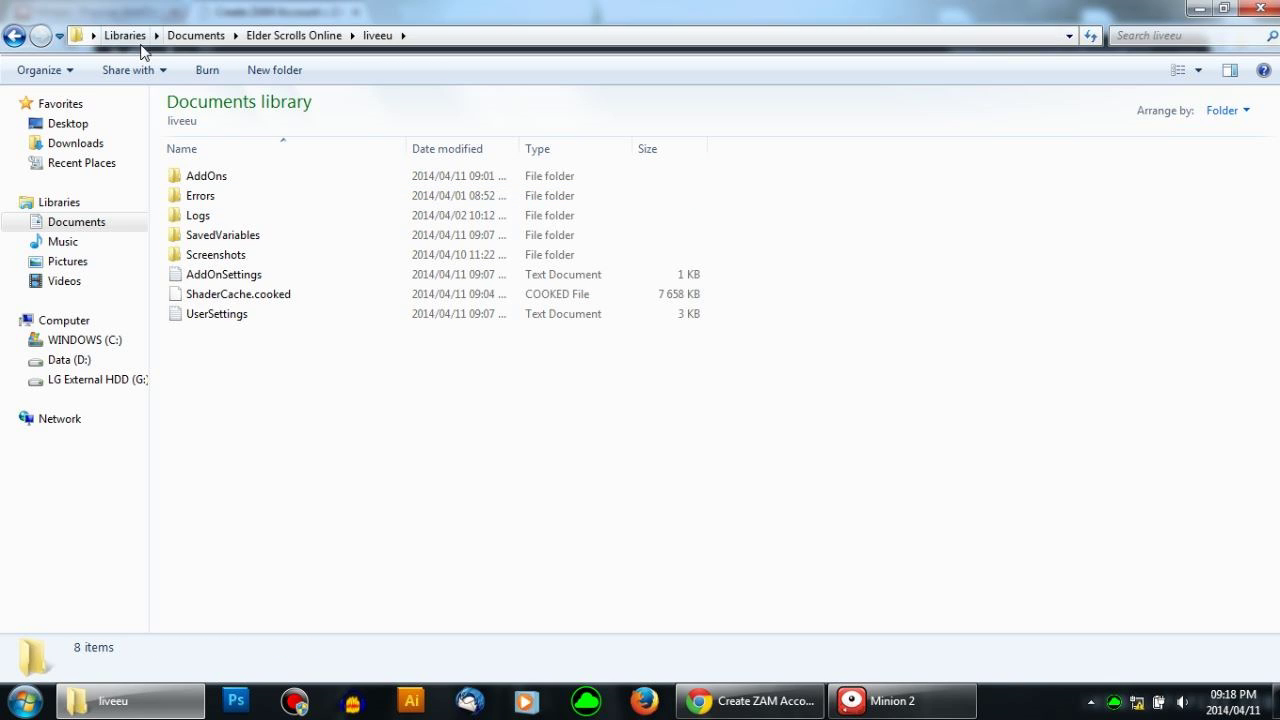
double_click(200, 180)
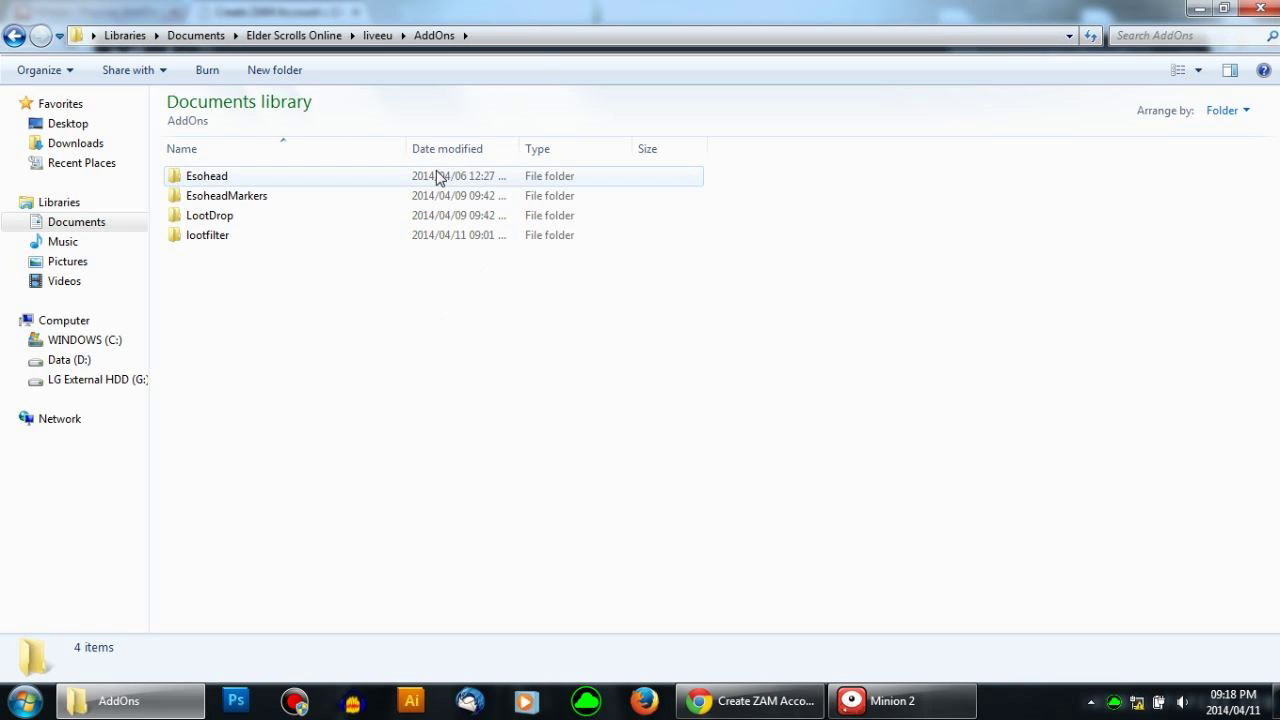
click(494, 45)
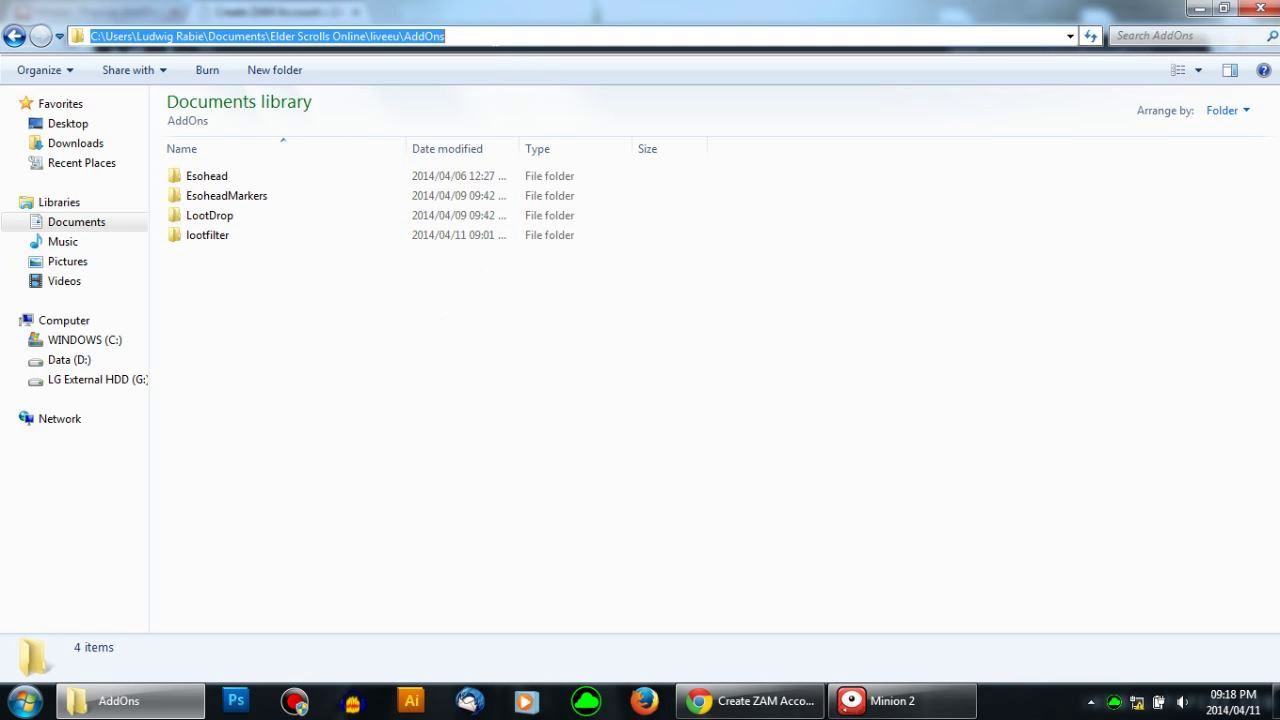
right_click(278, 36)
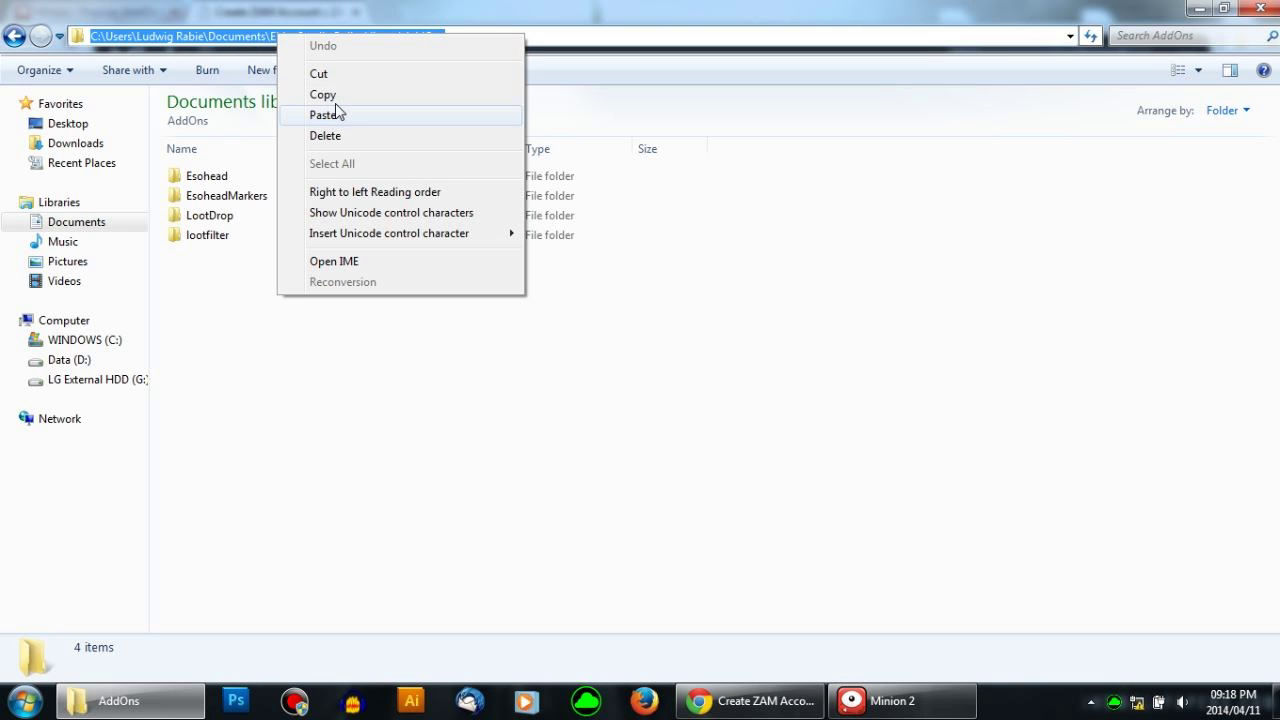
click(345, 94)
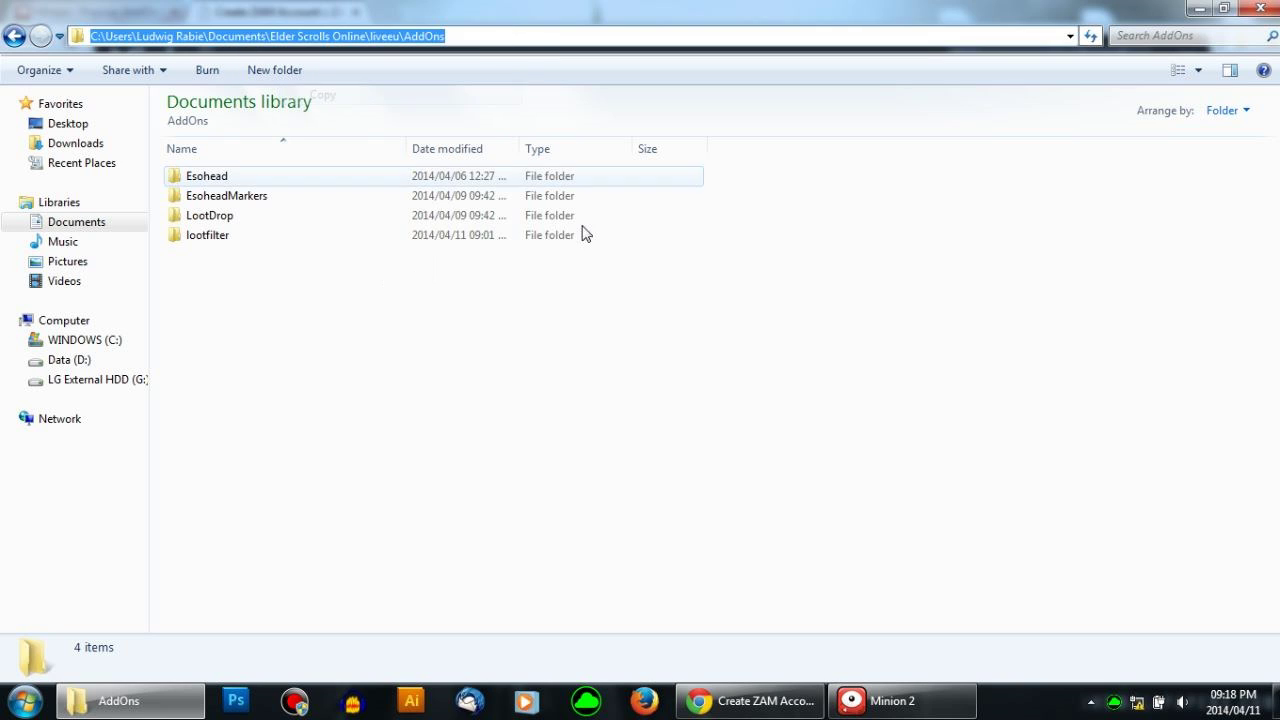
Replace Minion's AddOn folder Path with the copied liveeu AddOns path
click(910, 700)
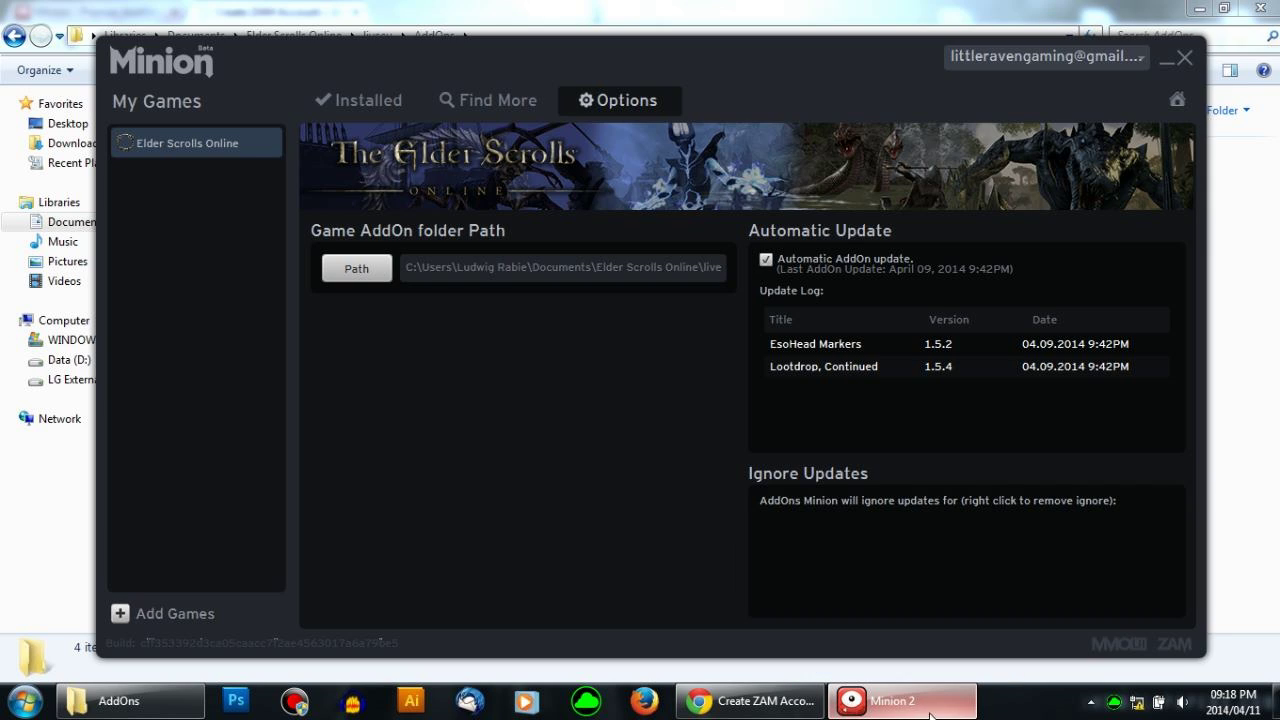
triple_click(437, 273)
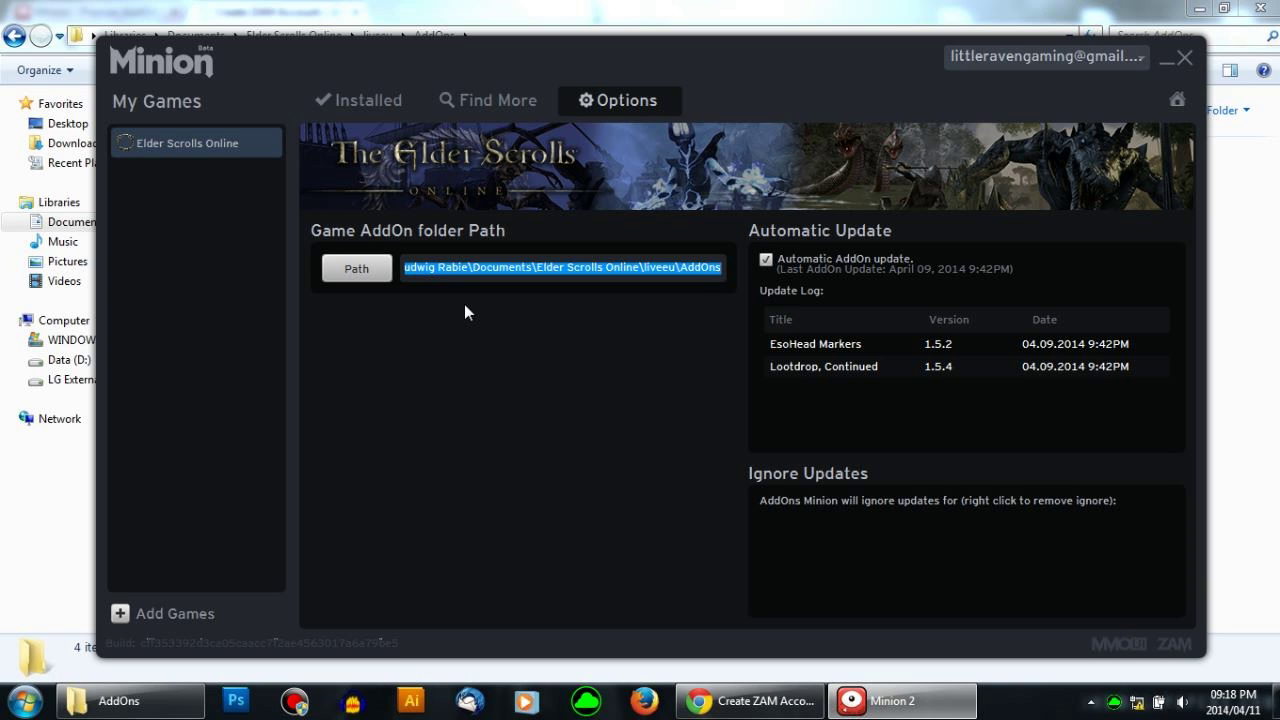
key(ctrl+v)
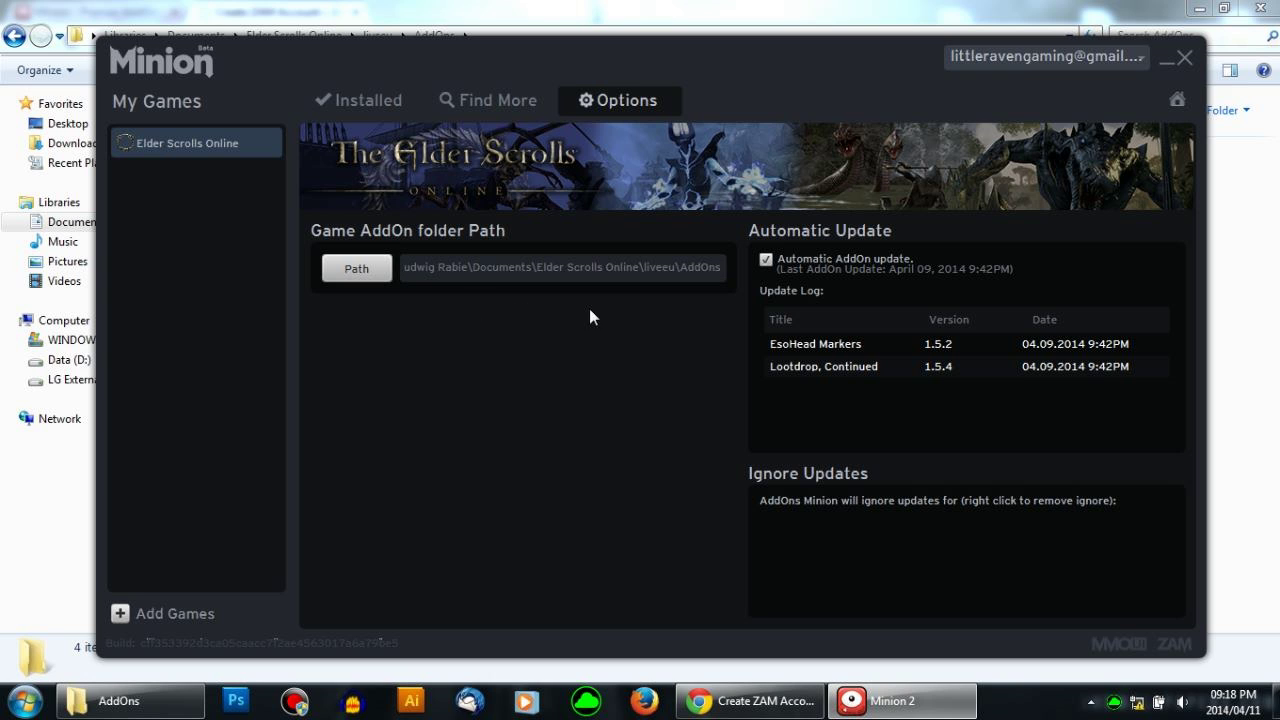
Browse the Find More add-on list, keeping it sorted by Downloads
click(497, 104)
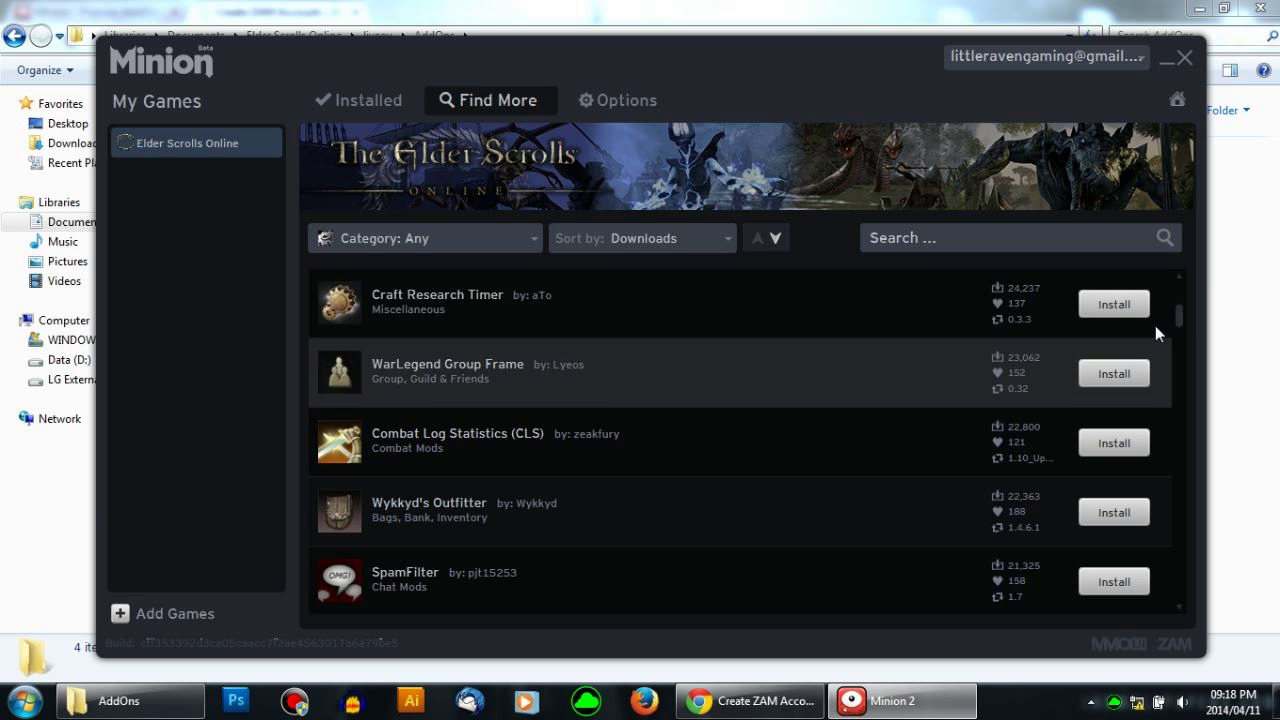
scroll(1180, 315, down, 10)
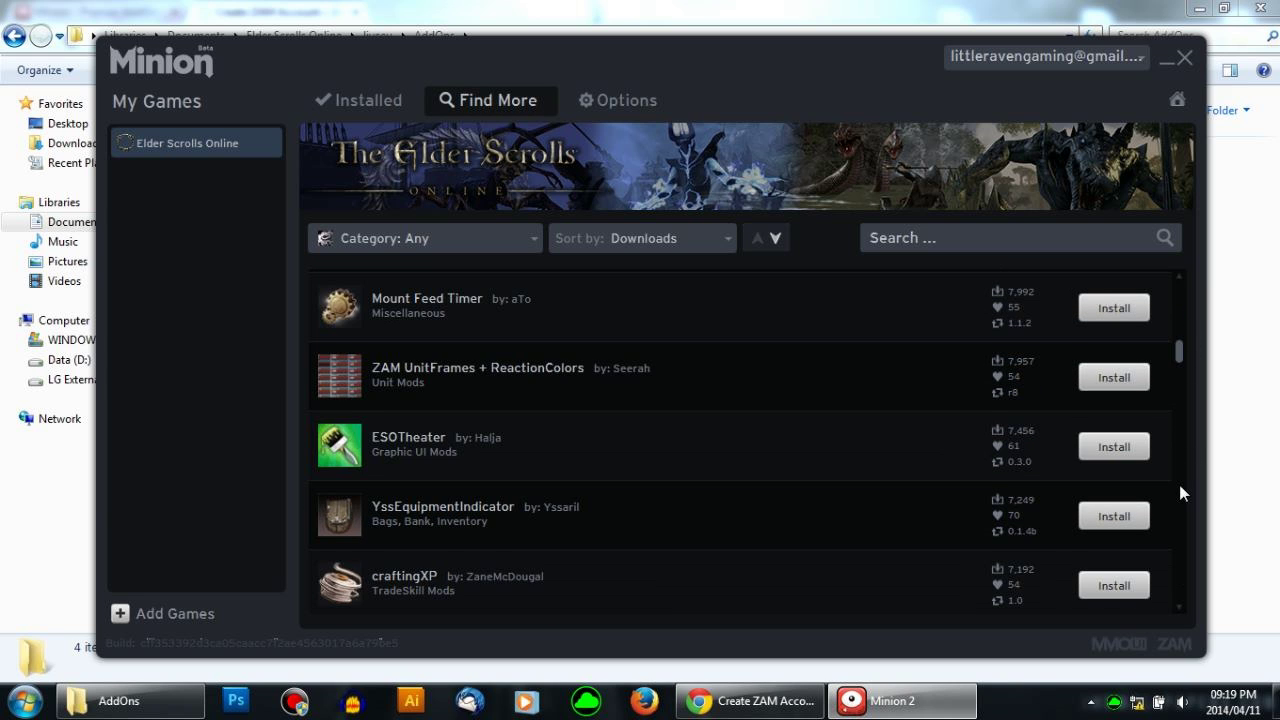
scroll(1180, 492, down, 15)
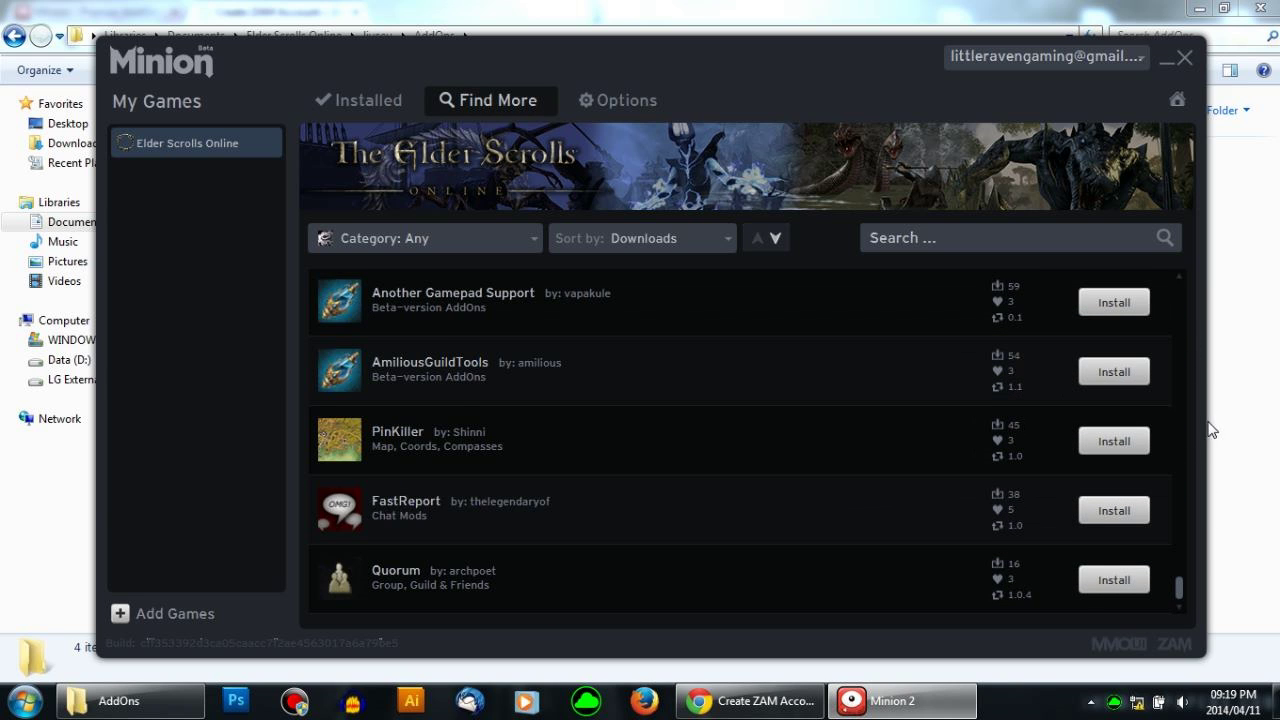
scroll(1190, 352, up, 5)
scroll(1186, 348, up, 10)
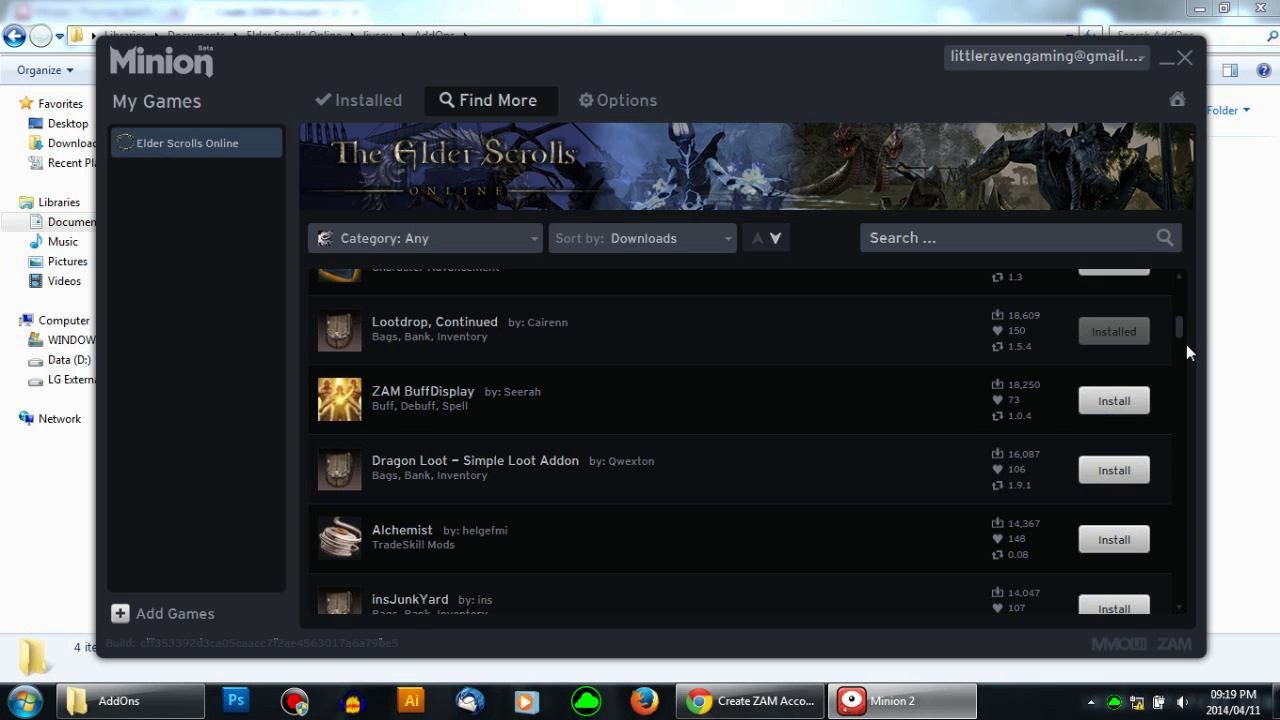
drag(1181, 323, 1182, 267)
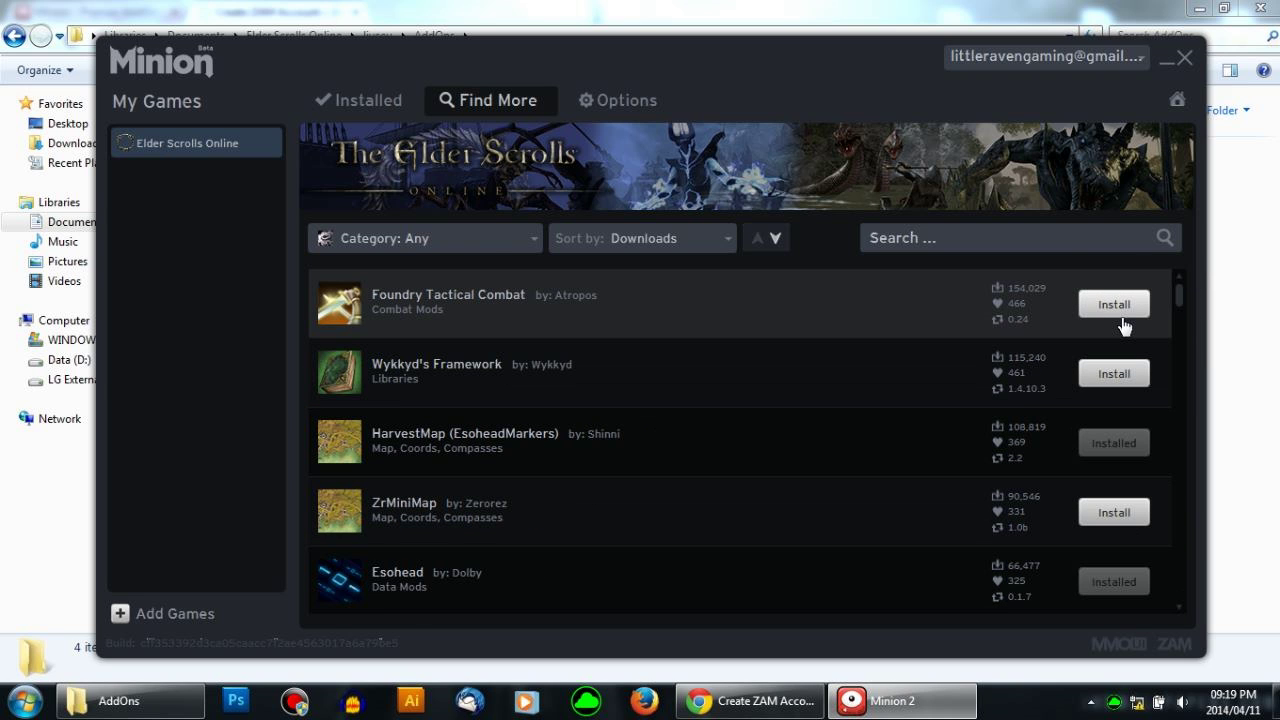
click(726, 246)
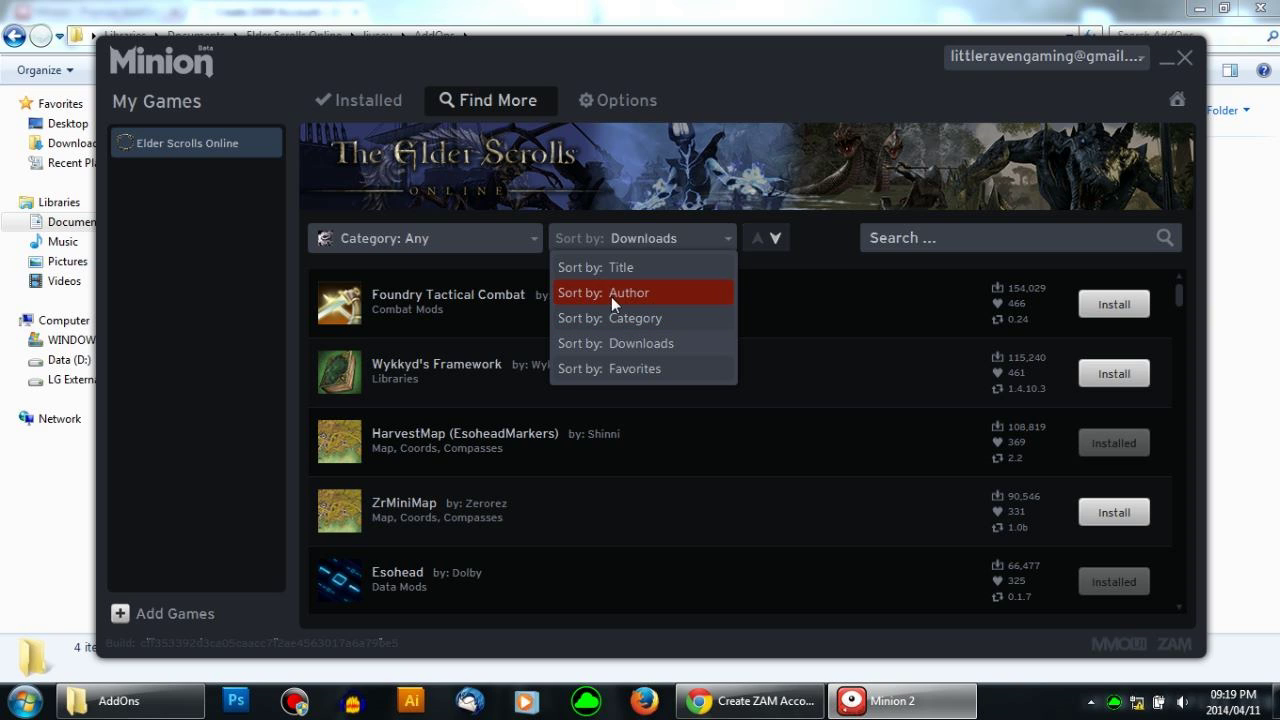
click(663, 342)
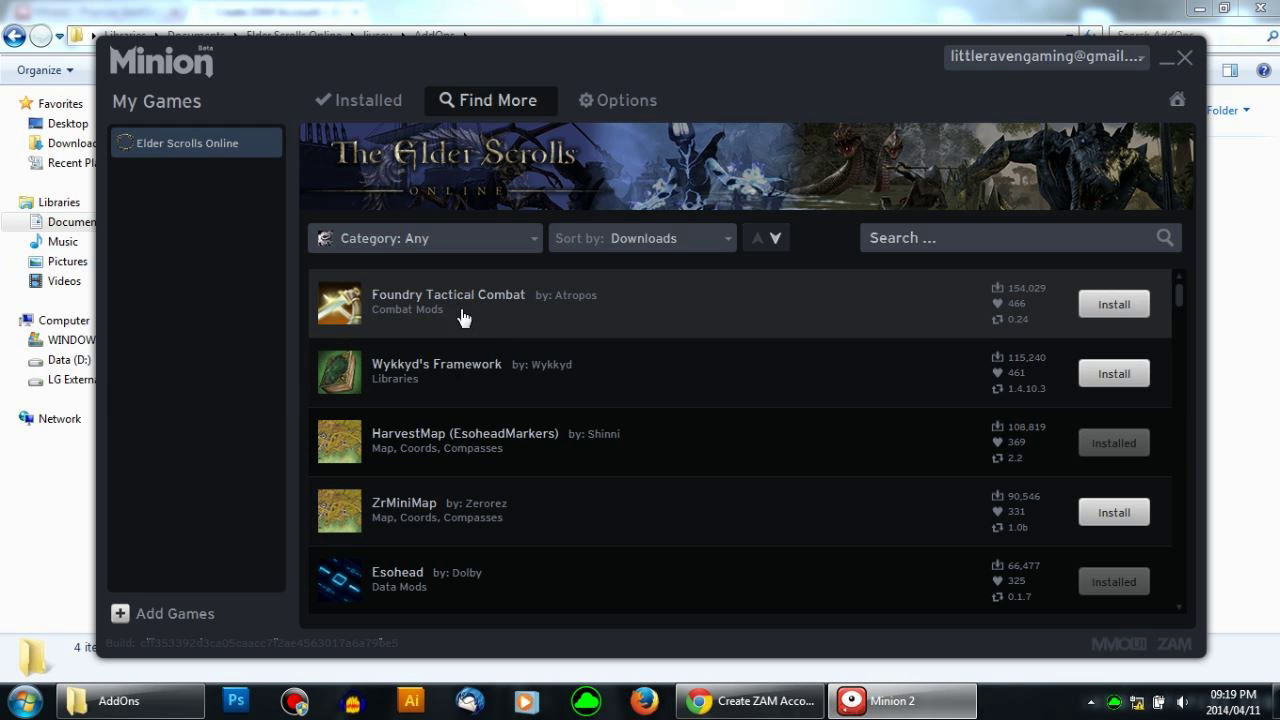
Install the Inventory Item Borders and WarLegend Group Frame add-ons
scroll(806, 471, down, 3)
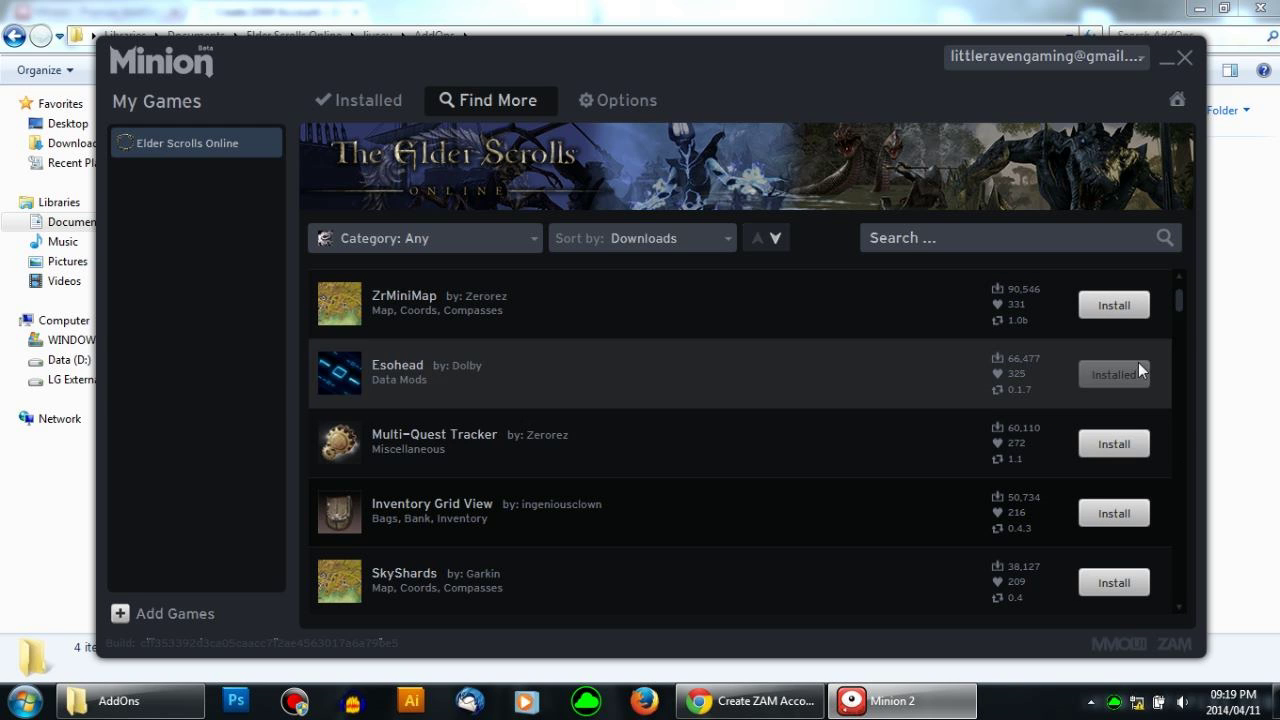
scroll(1183, 314, down, 4)
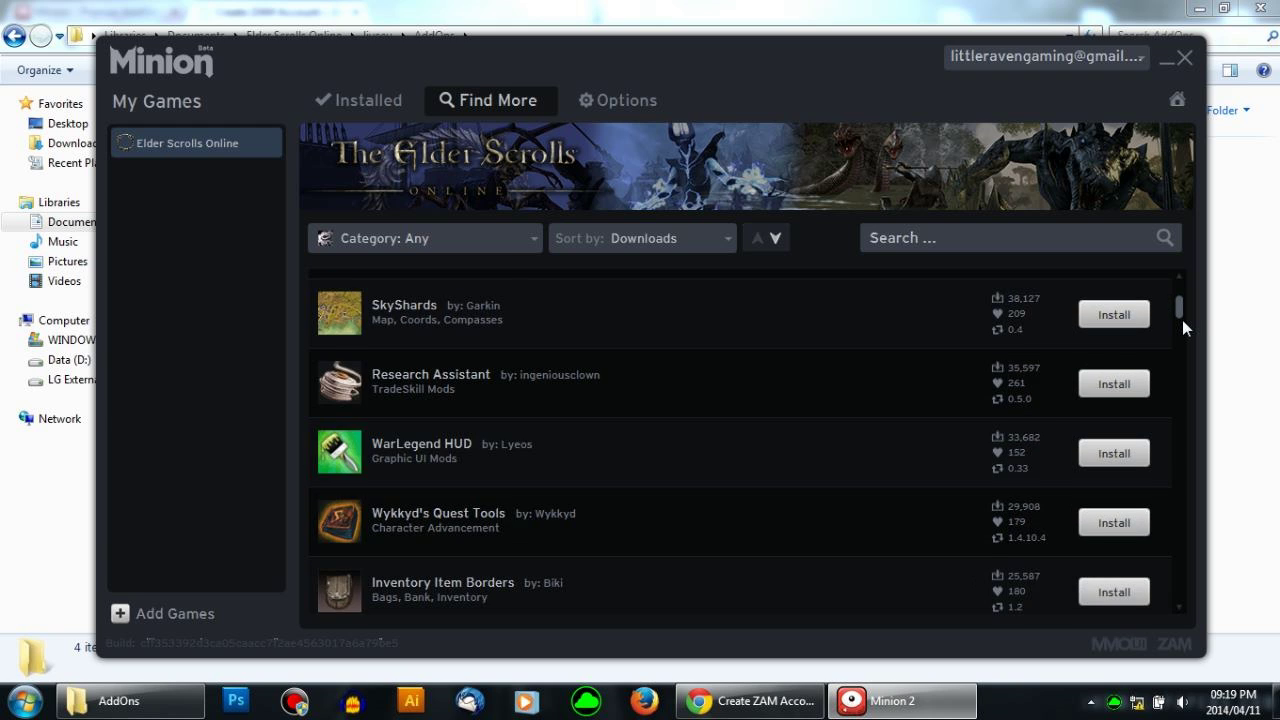
scroll(1182, 320, down, 3)
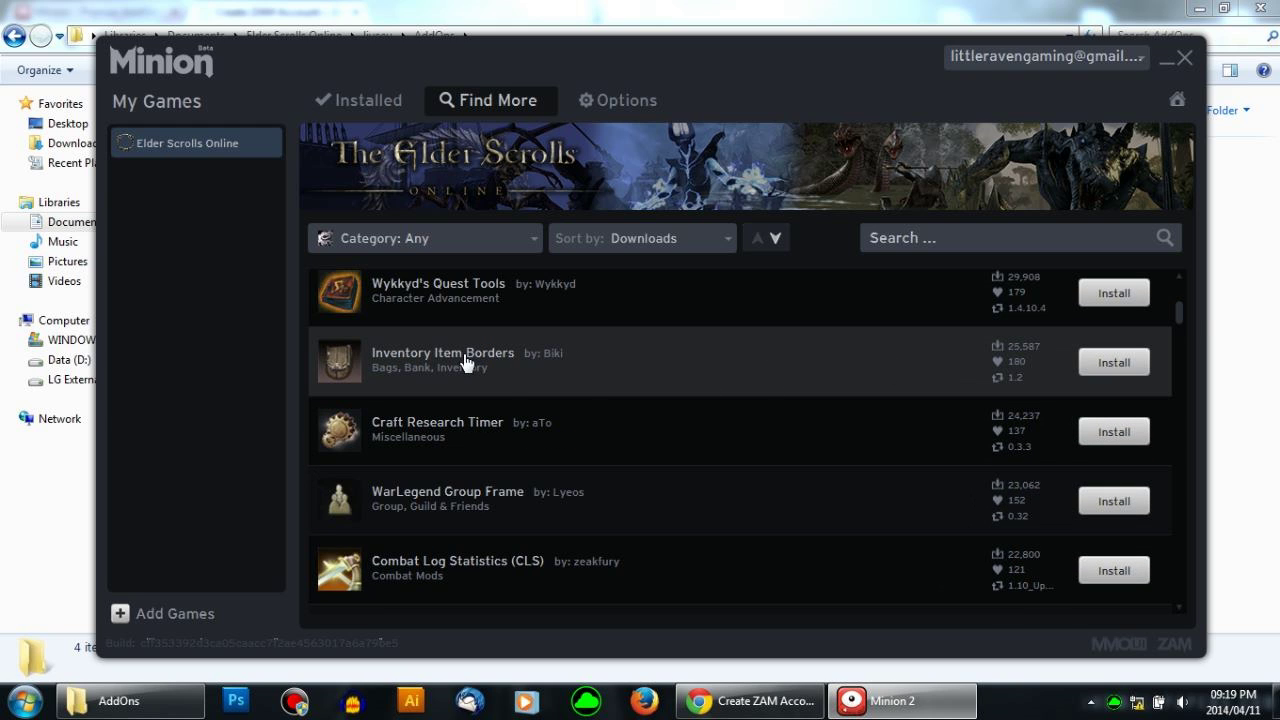
click(1113, 373)
click(1113, 501)
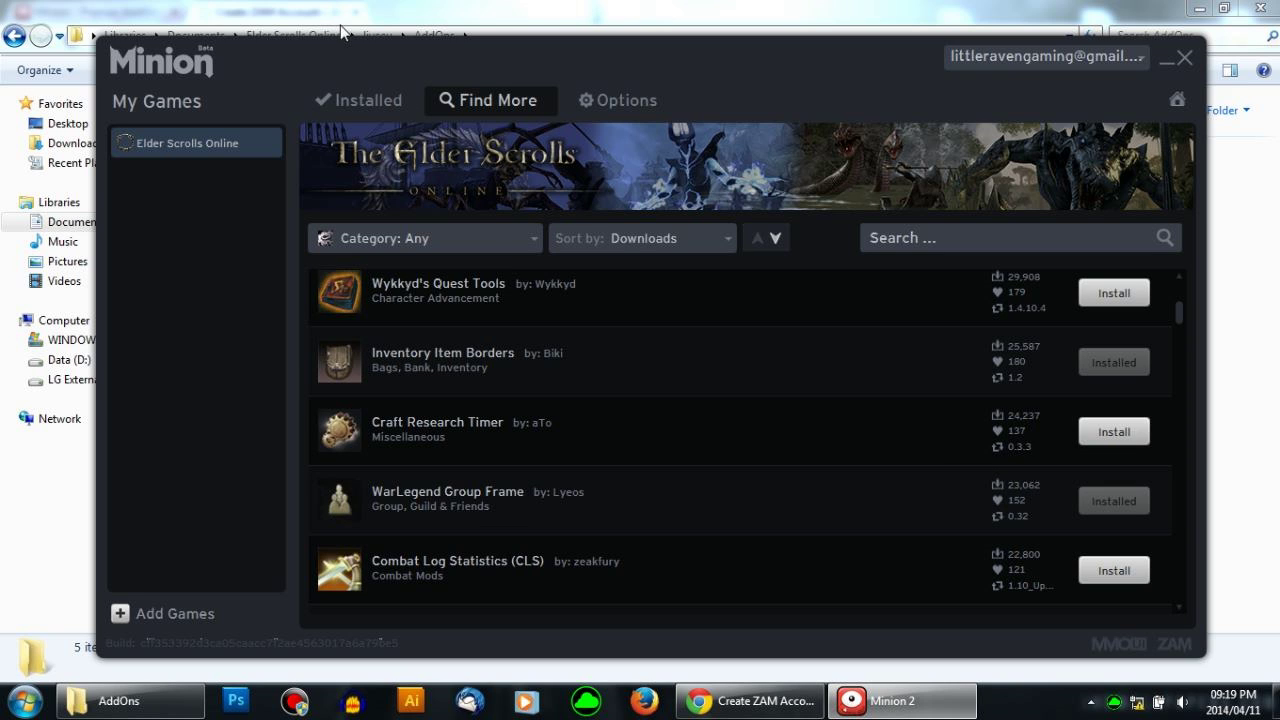
Uninstall Inventory Item Borders from the Installed list, then check and minimize the AddOns folder window
click(347, 109)
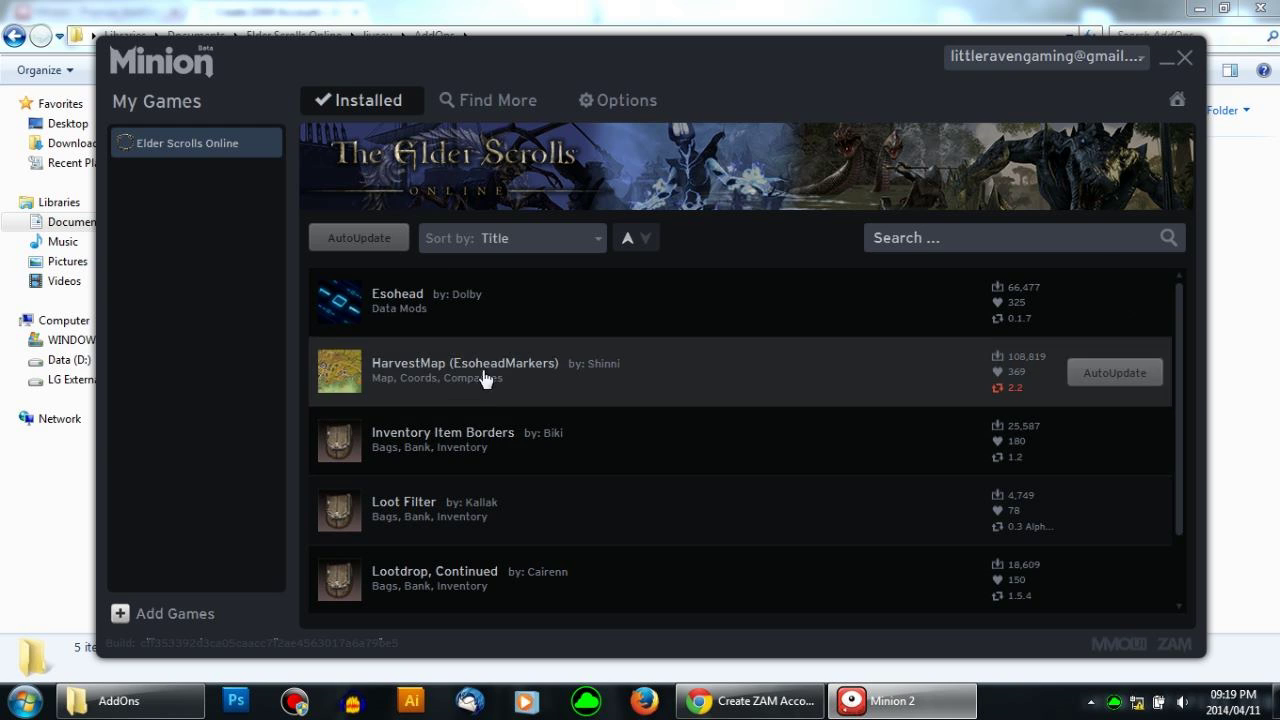
scroll(576, 534, down, 1)
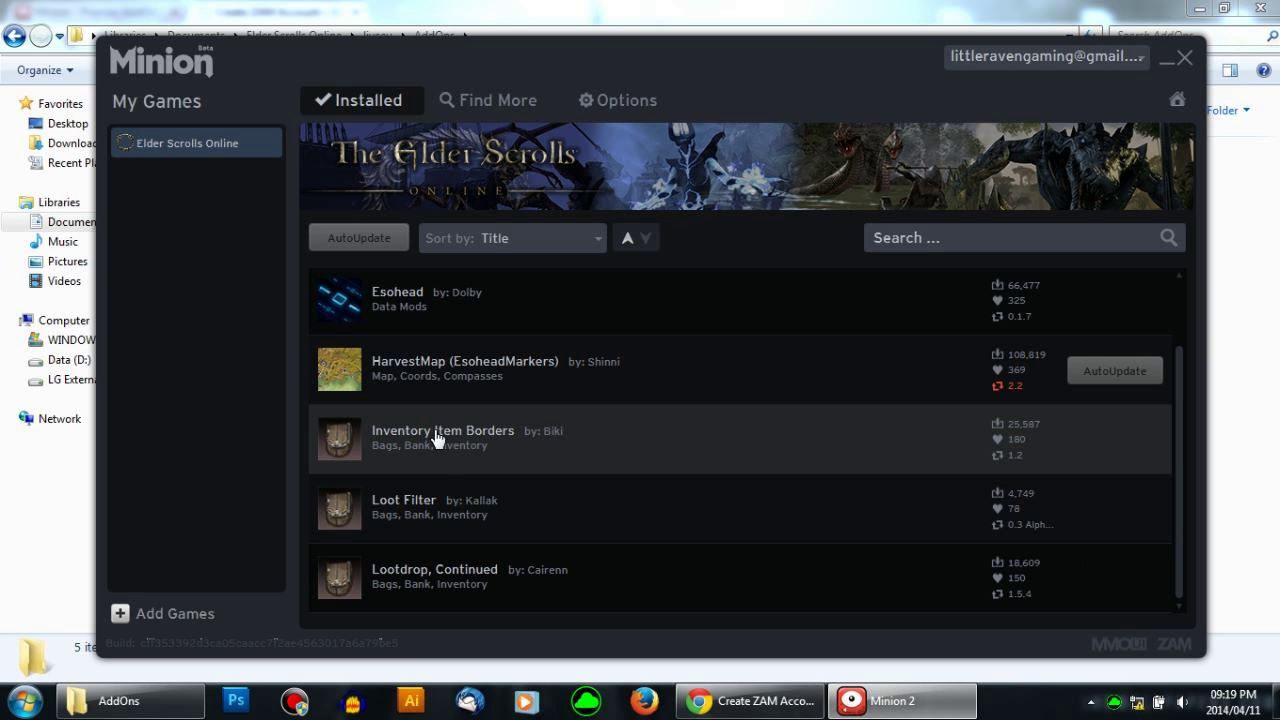
right_click(509, 439)
click(565, 456)
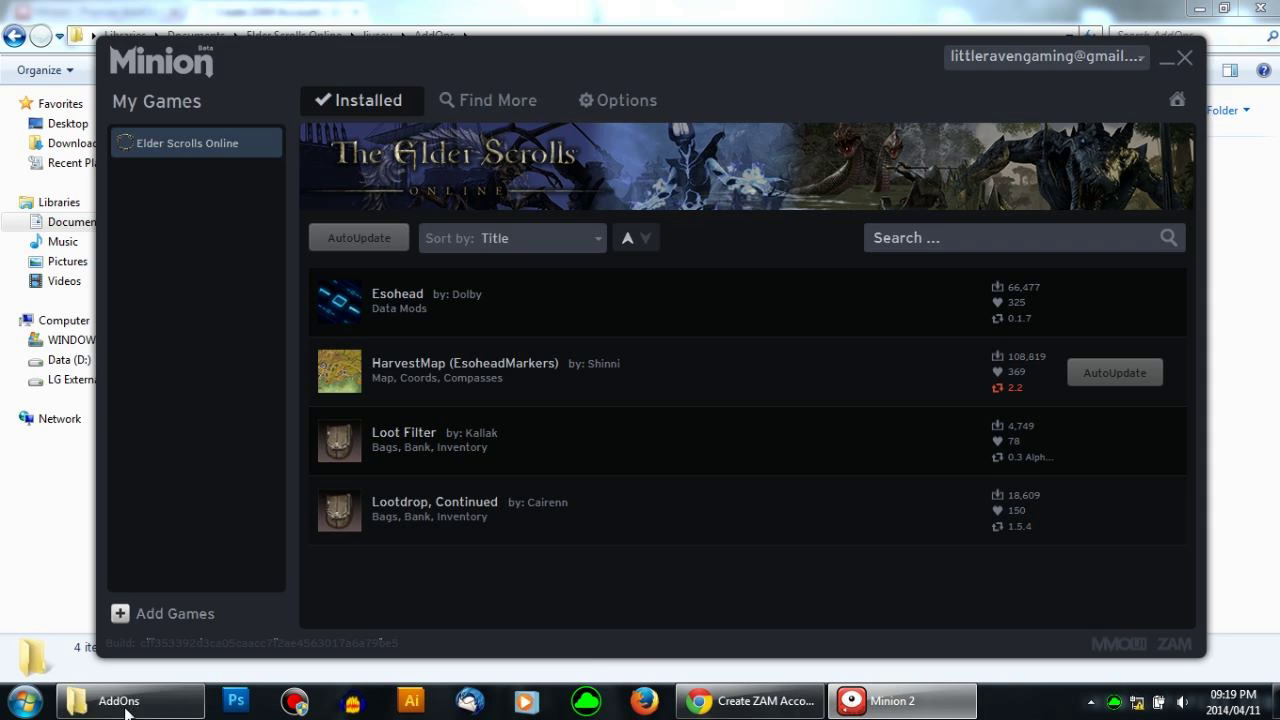
click(155, 712)
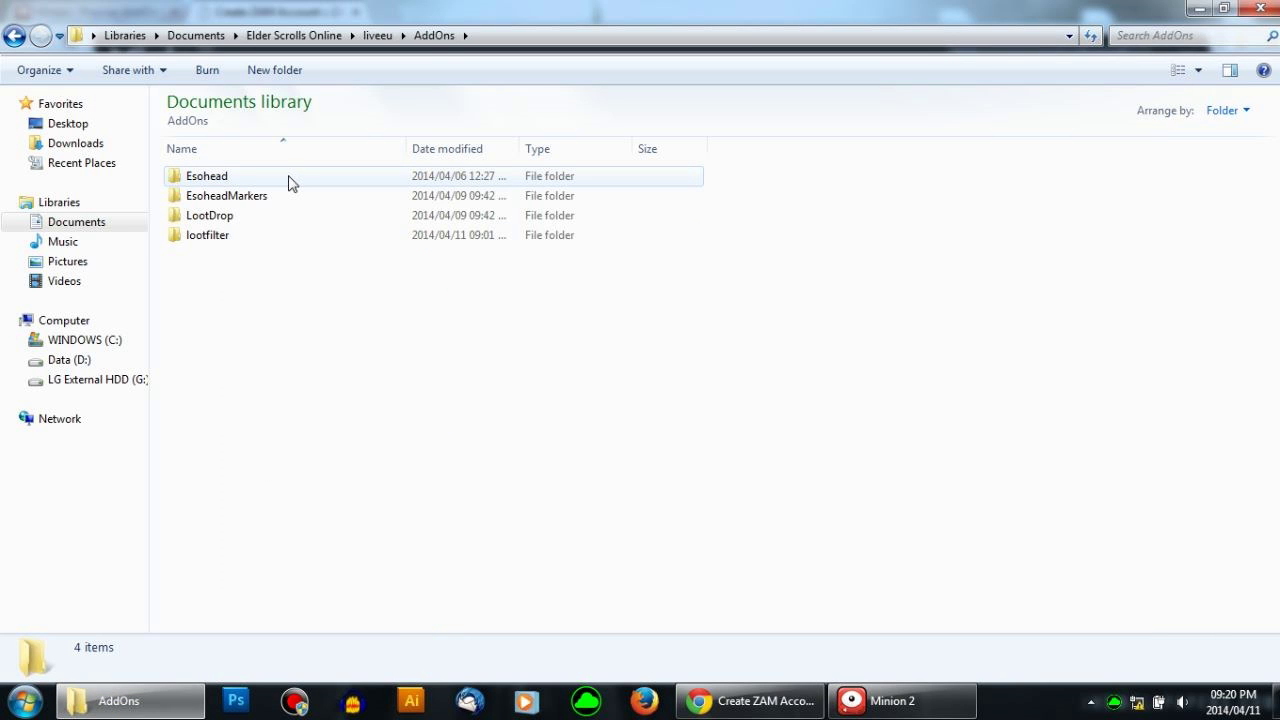
click(1201, 8)
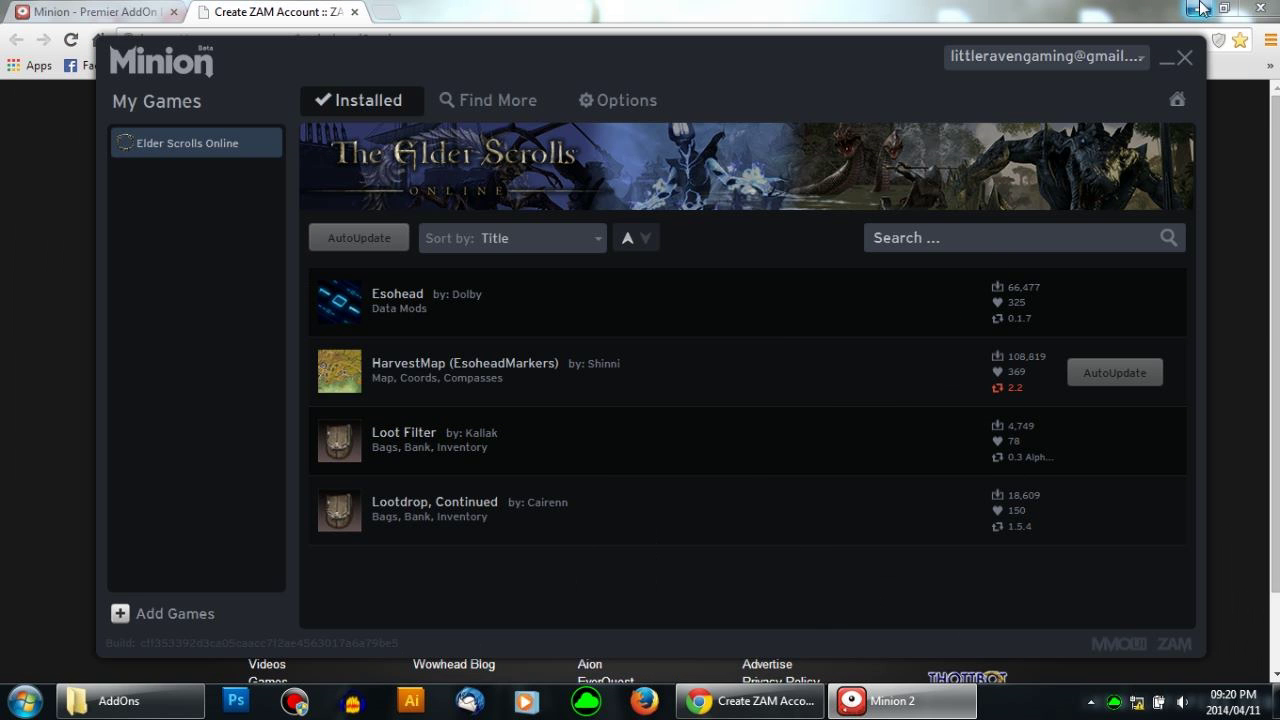